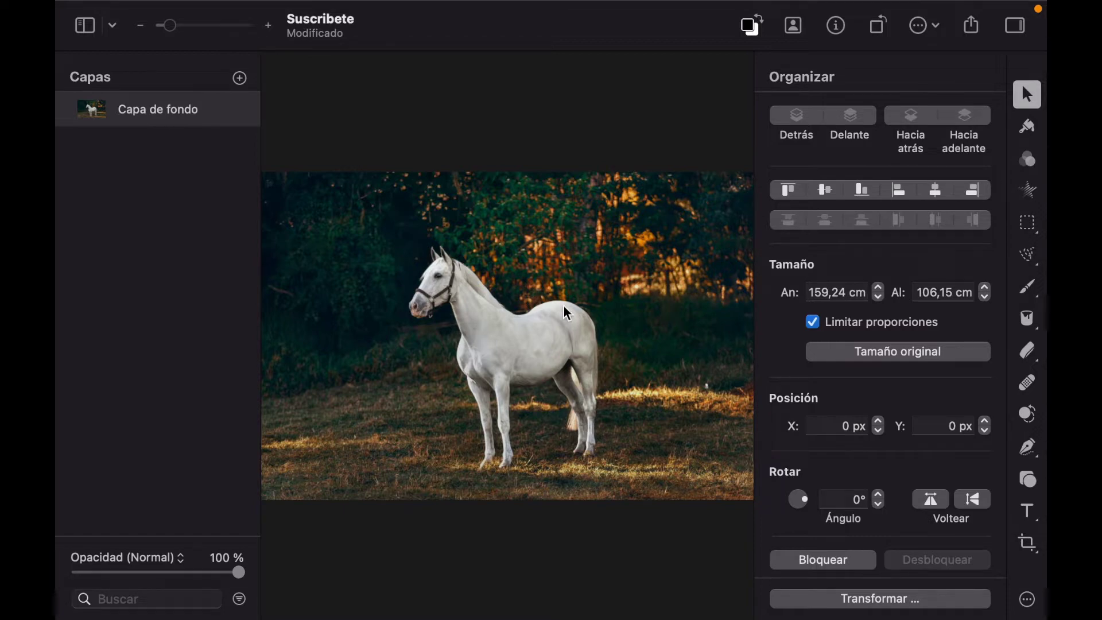
Step: Activate the Selección rápida tool and paint a selection over the horse's neck, body, hindquarters and front legs
{"action": "left_click", "coordinate": [1027, 600]}
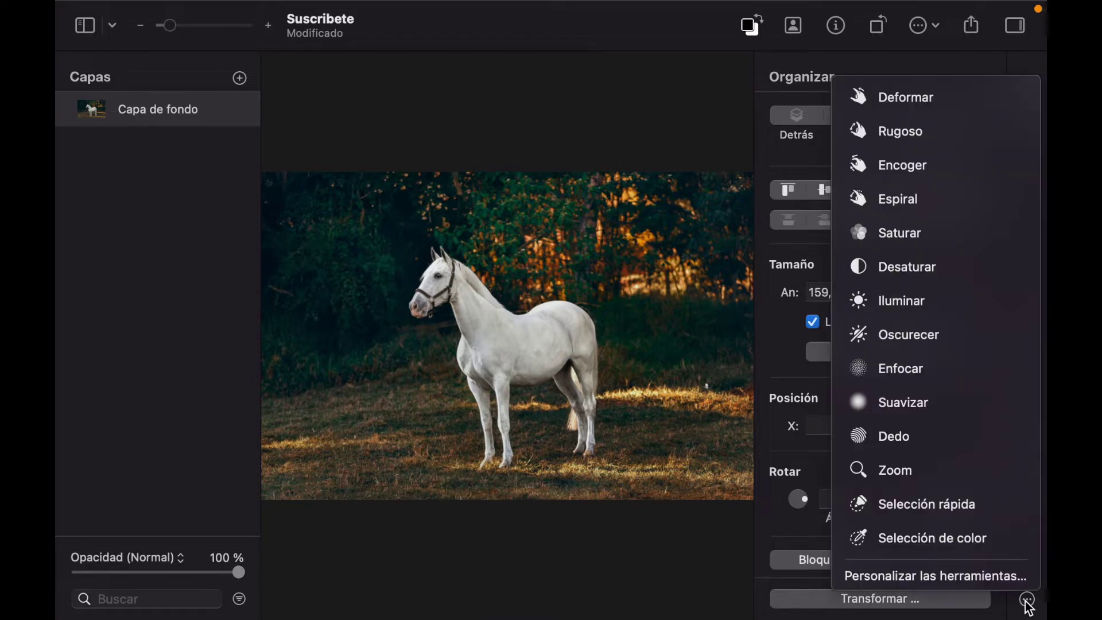
{"action": "left_click", "coordinate": [915, 517]}
{"action": "left_click_drag", "start_coordinate": [499, 312], "coordinate": [515, 348]}
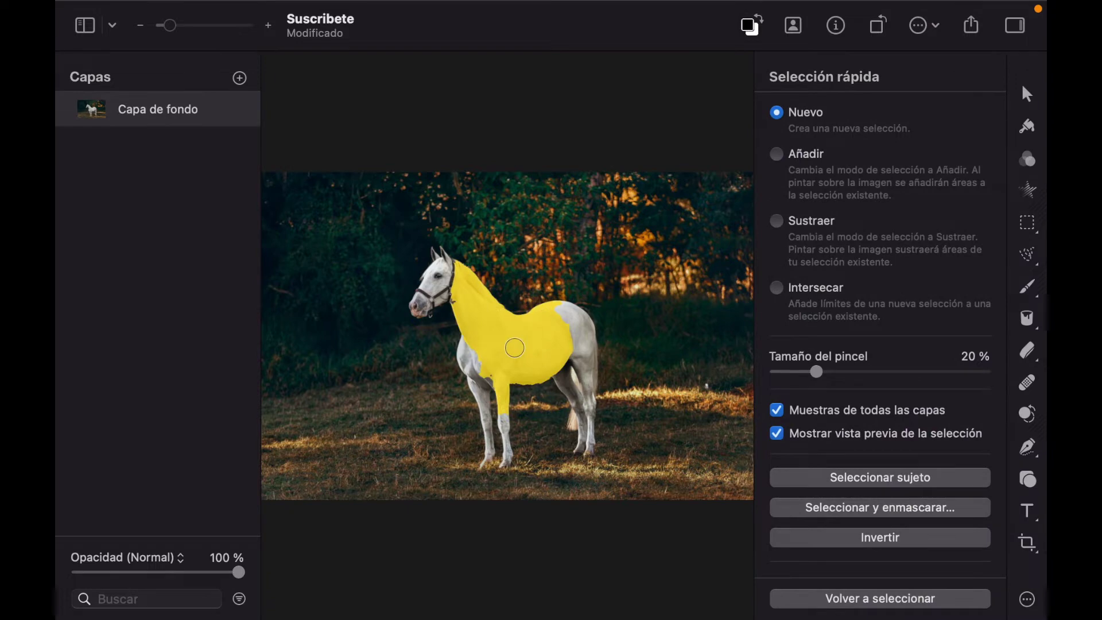
{"action": "left_click_drag", "start_coordinate": [578, 320], "coordinate": [574, 323]}
{"action": "mouse_move", "coordinate": [571, 321]}
{"action": "left_mouse_down"}
{"action": "mouse_move", "coordinate": [580, 396]}
{"action": "mouse_move", "coordinate": [576, 375]}
{"action": "left_mouse_up"}
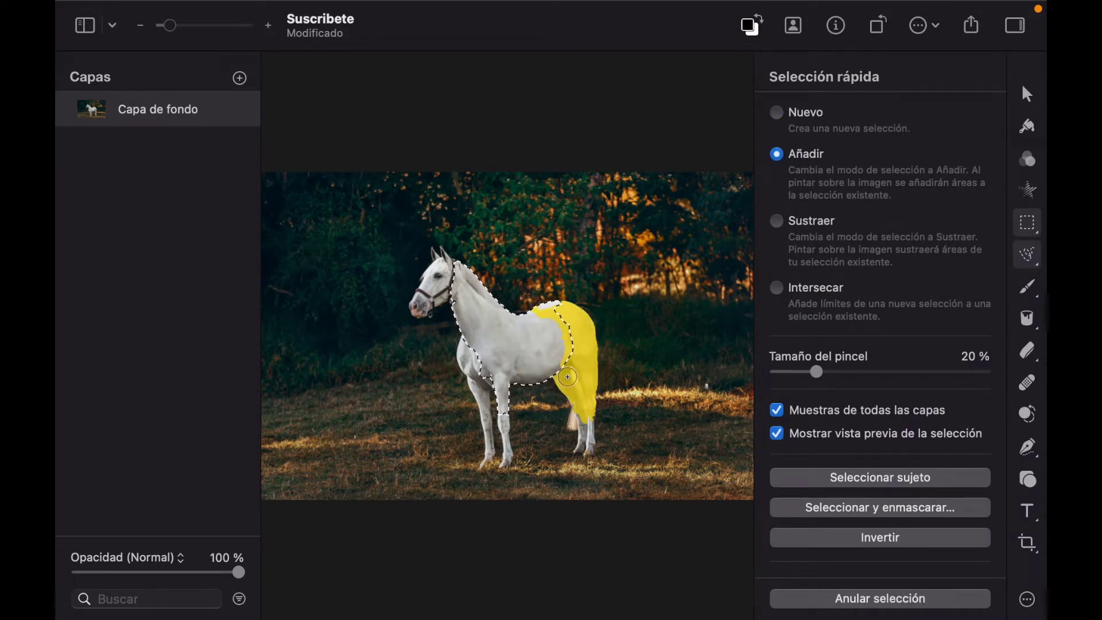
{"action": "mouse_move", "coordinate": [466, 345]}
{"action": "left_mouse_down"}
{"action": "mouse_move", "coordinate": [488, 454]}
{"action": "mouse_move", "coordinate": [505, 436]}
{"action": "mouse_move", "coordinate": [505, 446]}
{"action": "mouse_move", "coordinate": [501, 384]}
{"action": "mouse_move", "coordinate": [502, 418]}
{"action": "left_mouse_up"}
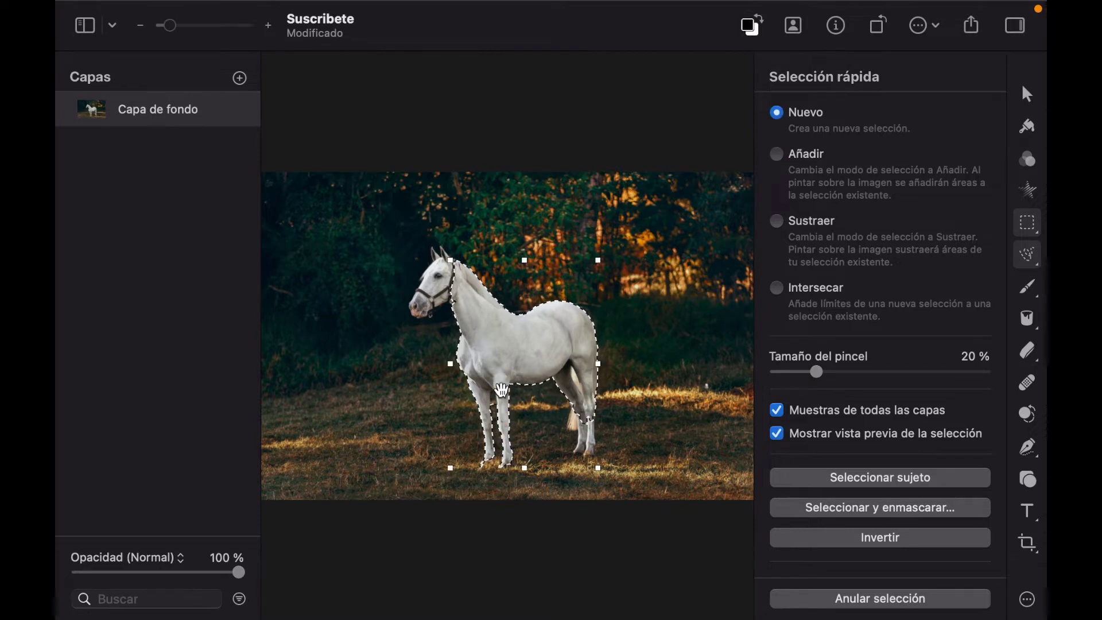
Step: Refine the selection in the gap between the horse's front legs so it excludes the background there
{"action": "scroll", "coordinate": [485, 407], "scroll_direction": "up", "scroll_amount": 5}
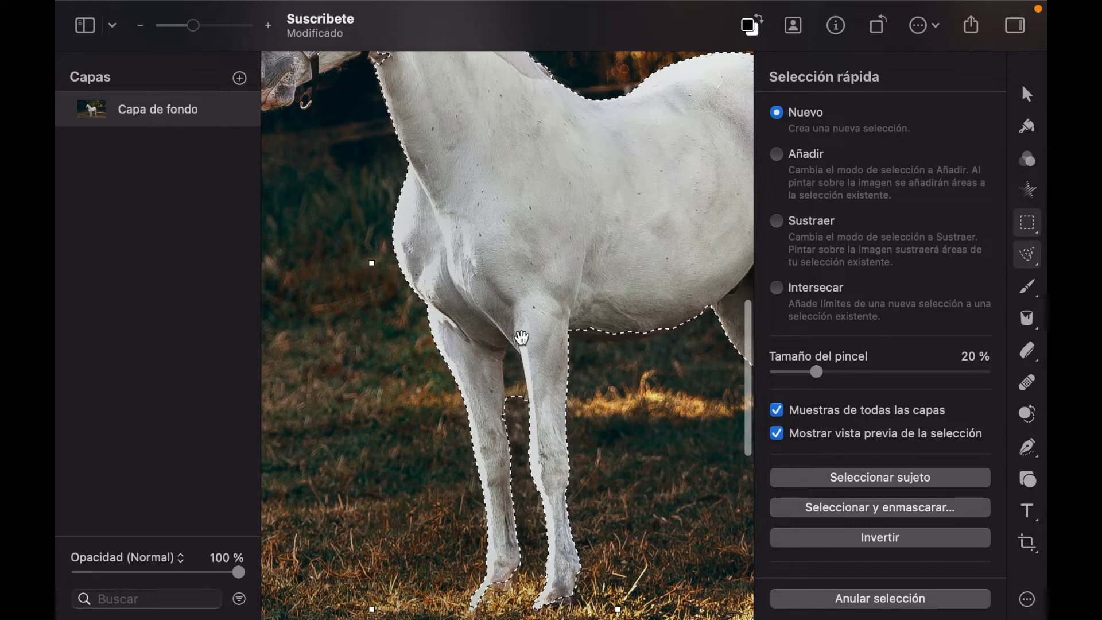
{"action": "right_click", "coordinate": [632, 395]}
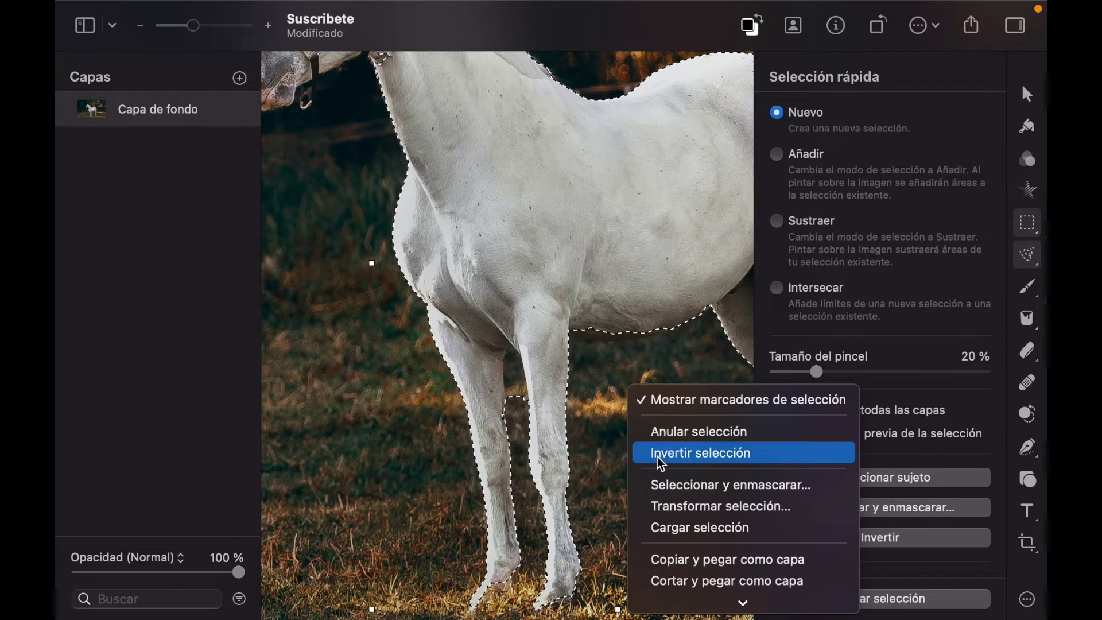
{"action": "key", "text": "Escape"}
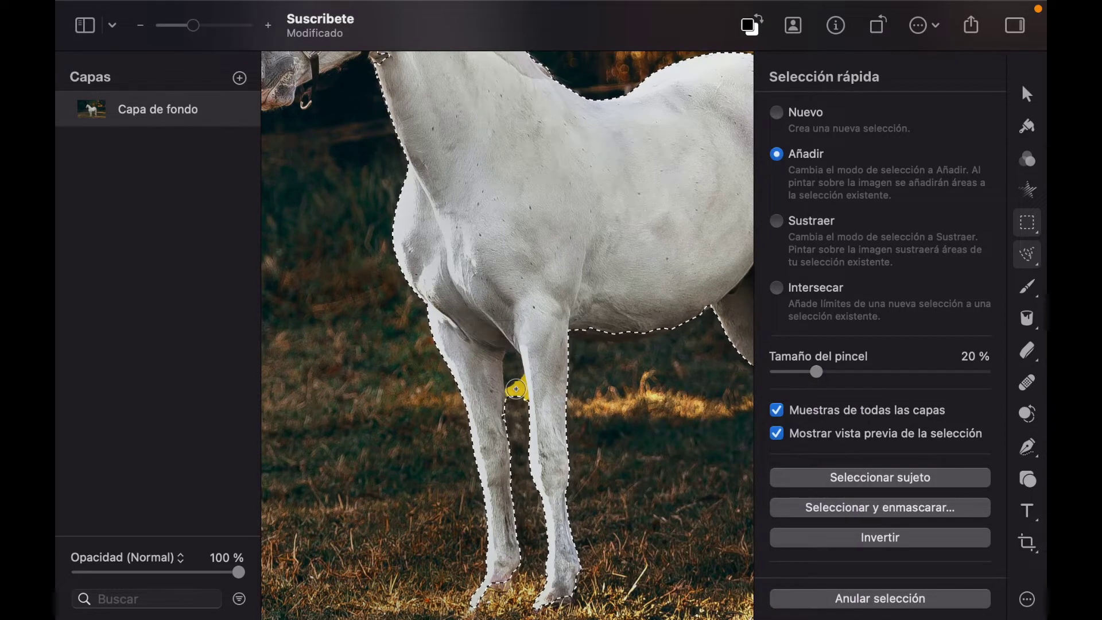
{"action": "left_click", "coordinate": [514, 369], "text": "shift"}
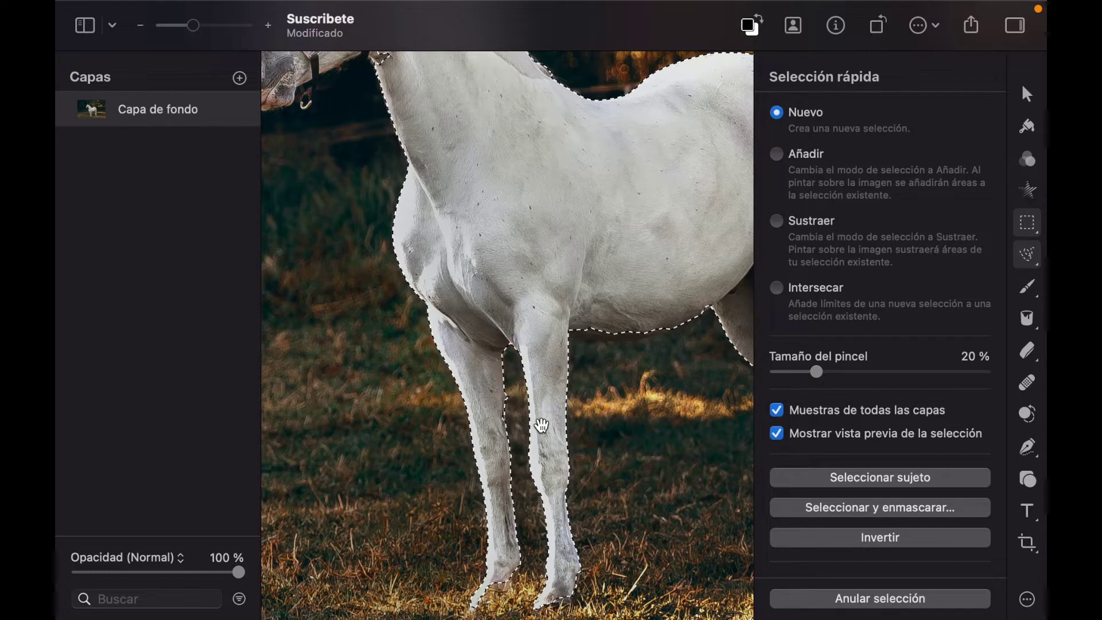
{"action": "right_click", "coordinate": [609, 372]}
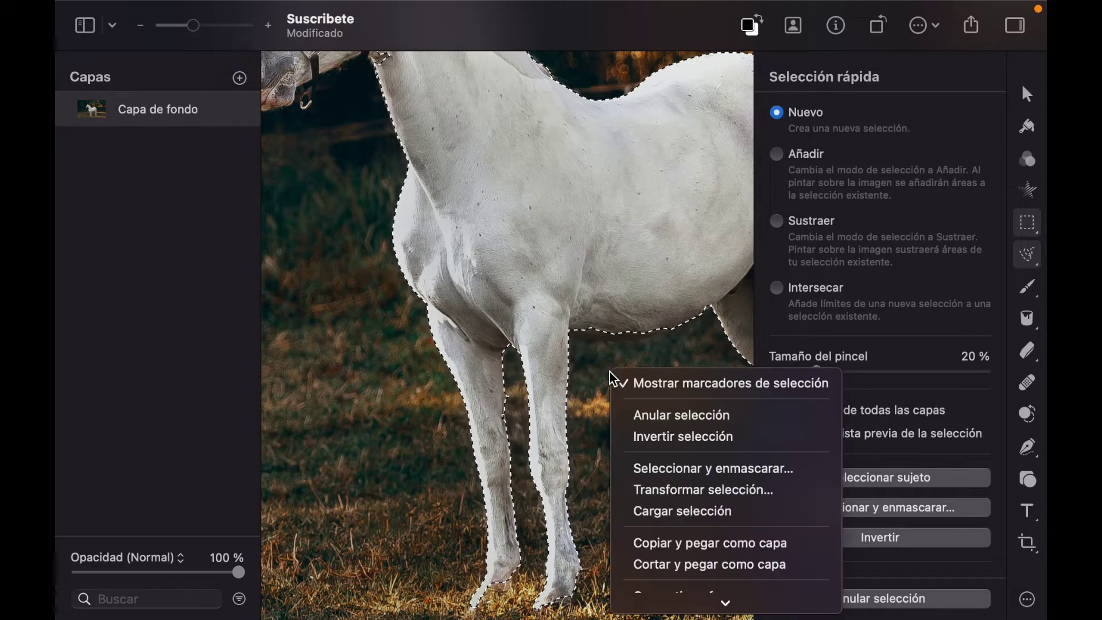
{"action": "left_click", "coordinate": [647, 436]}
Step: Add the horse's head to the existing selection
{"action": "scroll", "coordinate": [575, 346], "scroll_direction": "down", "scroll_amount": 5}
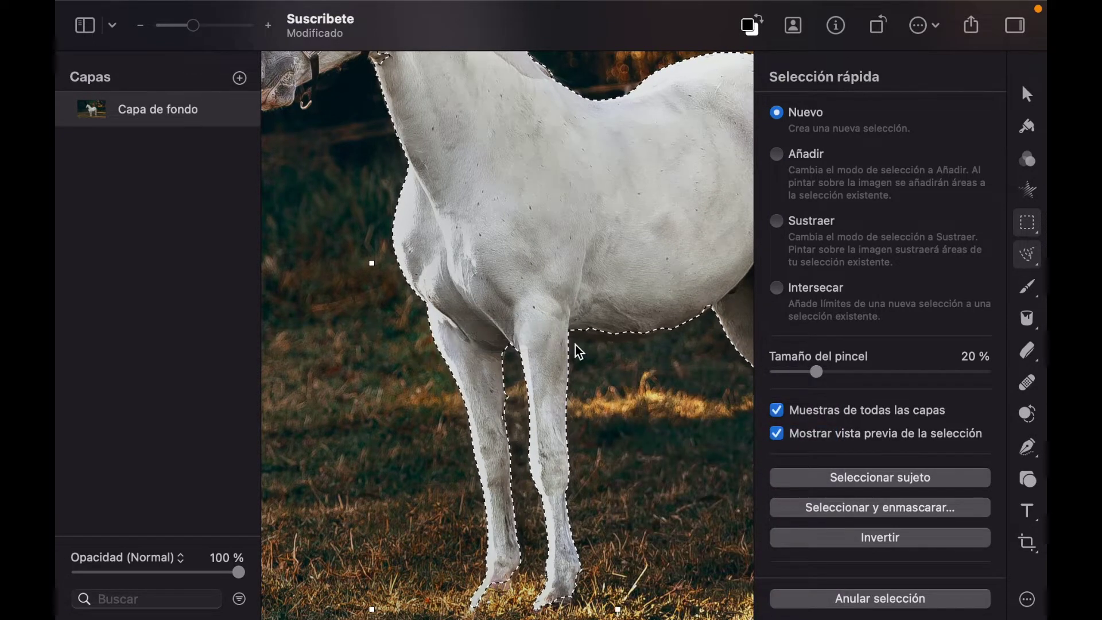
{"action": "scroll", "coordinate": [500, 132], "scroll_direction": "down", "scroll_amount": 3}
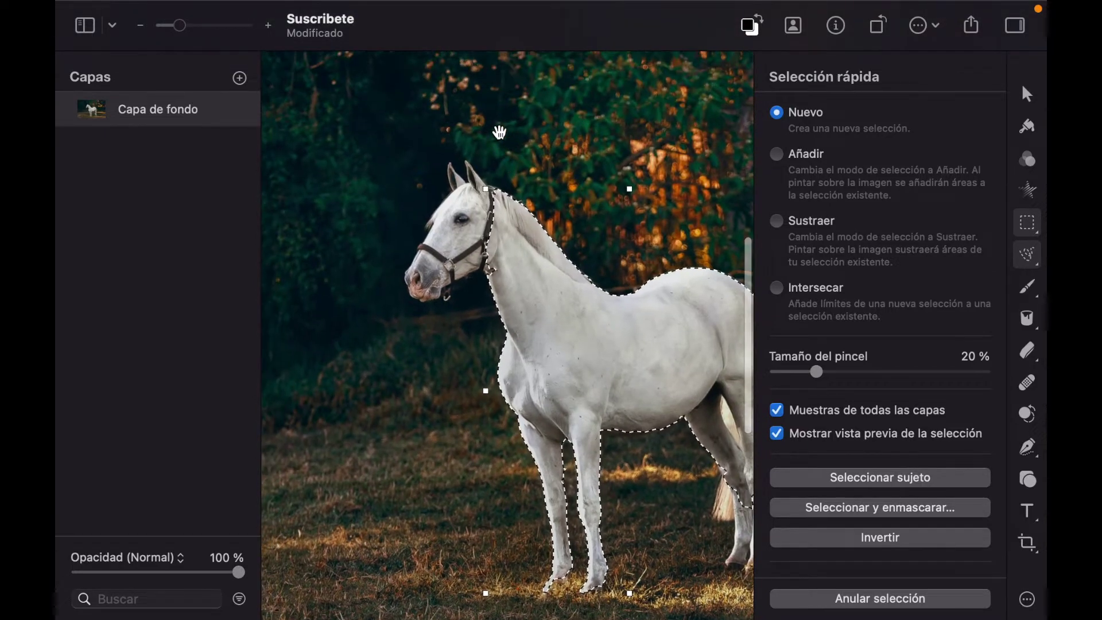
{"action": "scroll", "coordinate": [489, 248], "scroll_direction": "down", "scroll_amount": 3}
{"action": "scroll", "coordinate": [489, 249], "scroll_direction": "down", "scroll_amount": 3}
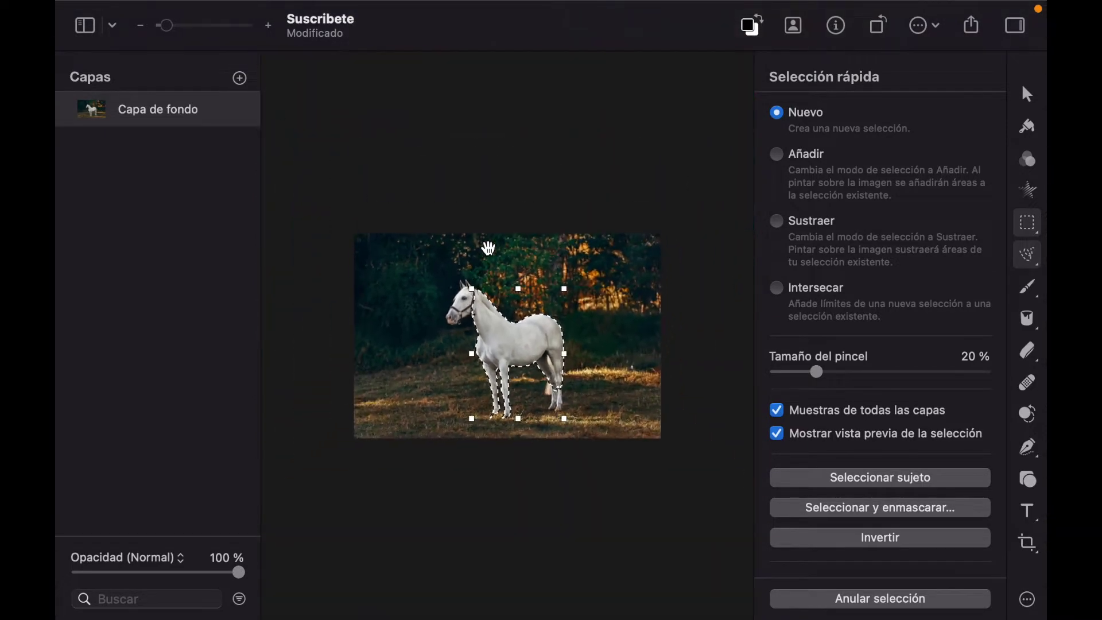
{"action": "key", "text": "shift"}
{"action": "left_click_drag", "start_coordinate": [461, 302], "coordinate": [520, 381]}
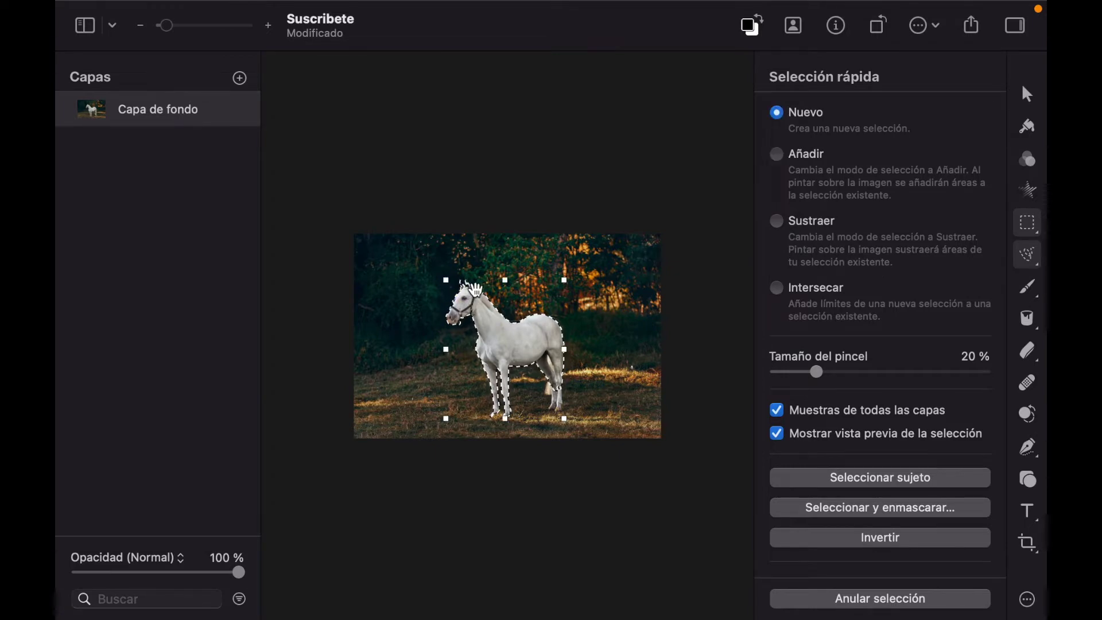
Step: Extend the selection down both lower hind legs to the hooves
{"action": "scroll", "coordinate": [520, 382], "scroll_direction": "up", "scroll_amount": 5}
{"action": "scroll", "coordinate": [520, 381], "scroll_direction": "up", "scroll_amount": 10}
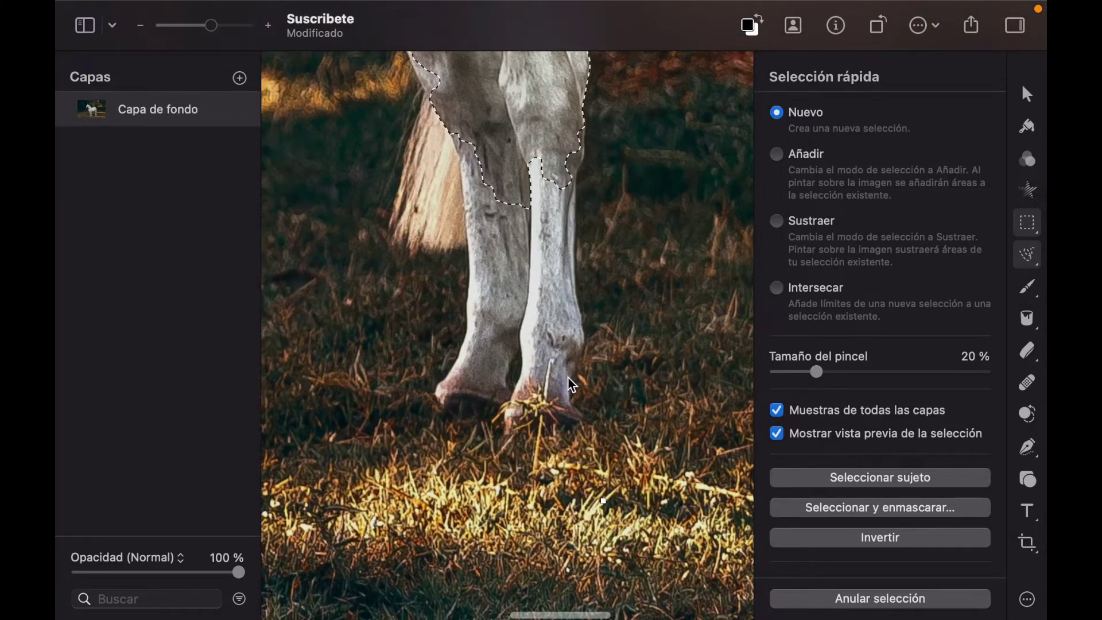
{"action": "mouse_move", "coordinate": [550, 252]}
{"action": "left_mouse_down"}
{"action": "mouse_move", "coordinate": [548, 195]}
{"action": "mouse_move", "coordinate": [529, 376]}
{"action": "mouse_move", "coordinate": [538, 350]}
{"action": "left_mouse_up"}
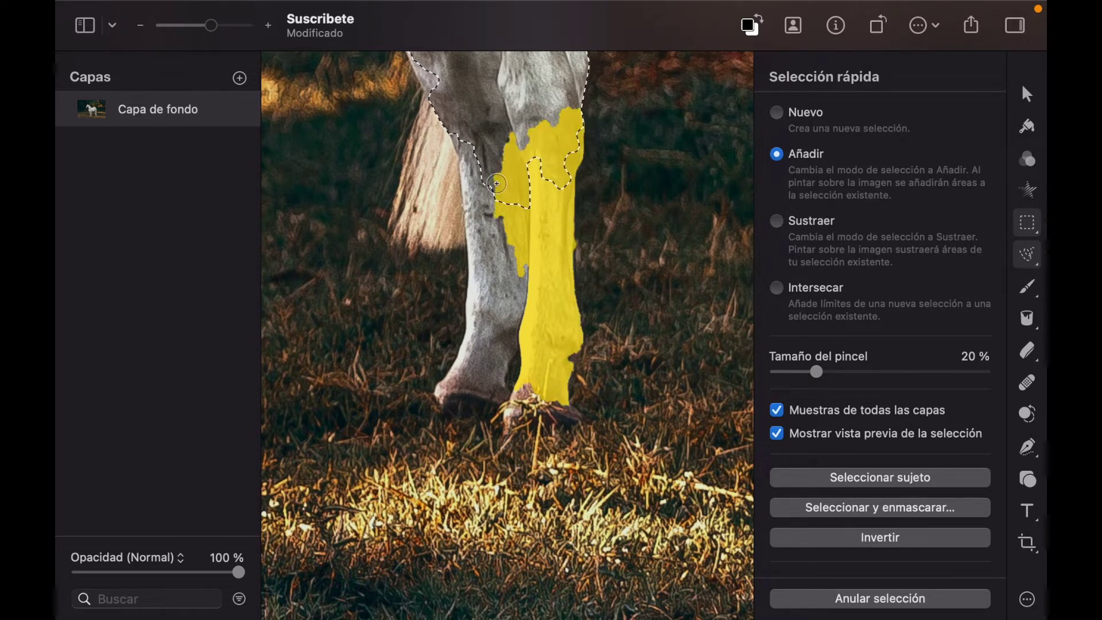
{"action": "mouse_move", "coordinate": [479, 177]}
{"action": "left_mouse_down"}
{"action": "mouse_move", "coordinate": [498, 287]}
{"action": "mouse_move", "coordinate": [486, 348]}
{"action": "left_mouse_up"}
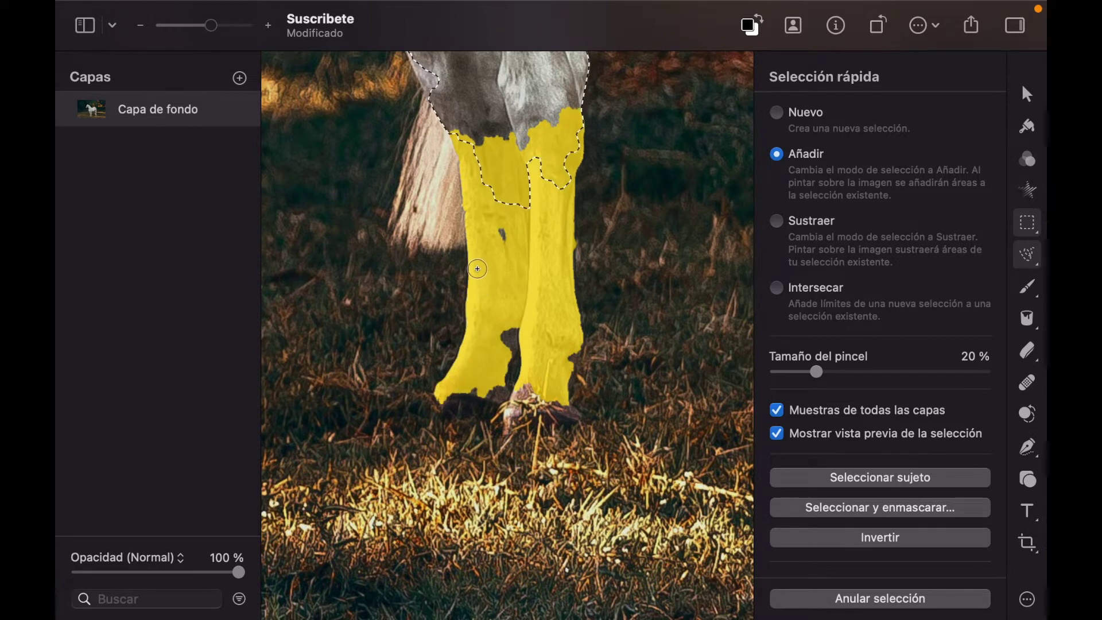
{"action": "mouse_move", "coordinate": [489, 373]}
{"action": "left_mouse_down"}
{"action": "mouse_move", "coordinate": [514, 363]}
{"action": "mouse_move", "coordinate": [561, 363]}
{"action": "left_mouse_up"}
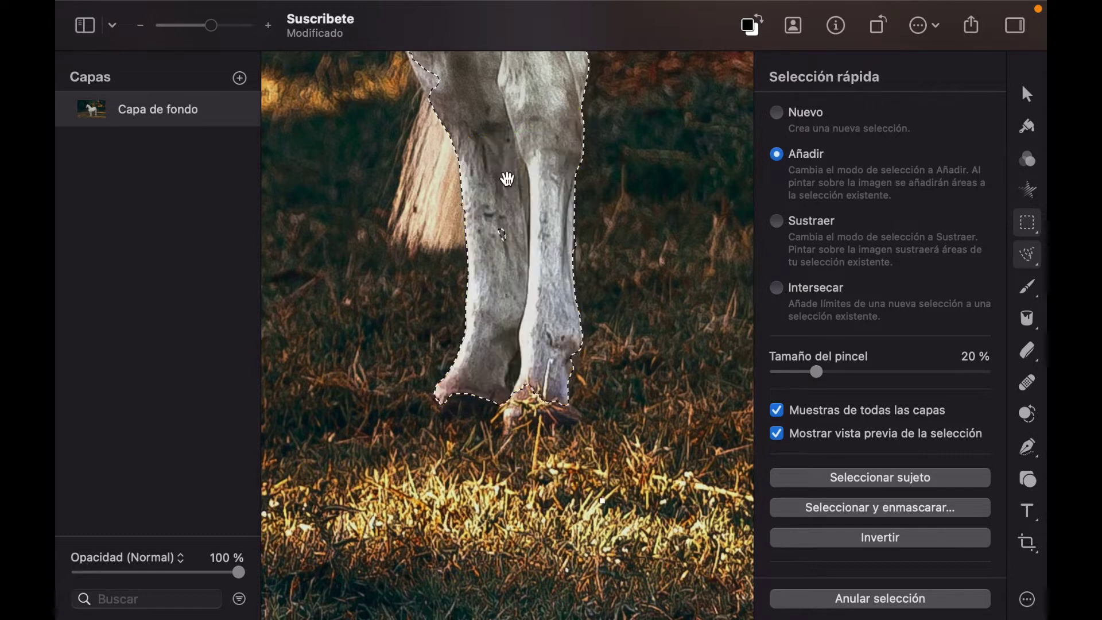
Step: Add the tail end hanging beside the hind legs to the selection
{"action": "scroll", "coordinate": [505, 230], "scroll_direction": "up", "scroll_amount": 3}
{"action": "mouse_move", "coordinate": [448, 310]}
{"action": "left_mouse_down"}
{"action": "mouse_move", "coordinate": [453, 266]}
{"action": "mouse_move", "coordinate": [456, 301]}
{"action": "mouse_move", "coordinate": [437, 313]}
{"action": "mouse_move", "coordinate": [431, 223]}
{"action": "mouse_move", "coordinate": [442, 283]}
{"action": "left_mouse_up"}
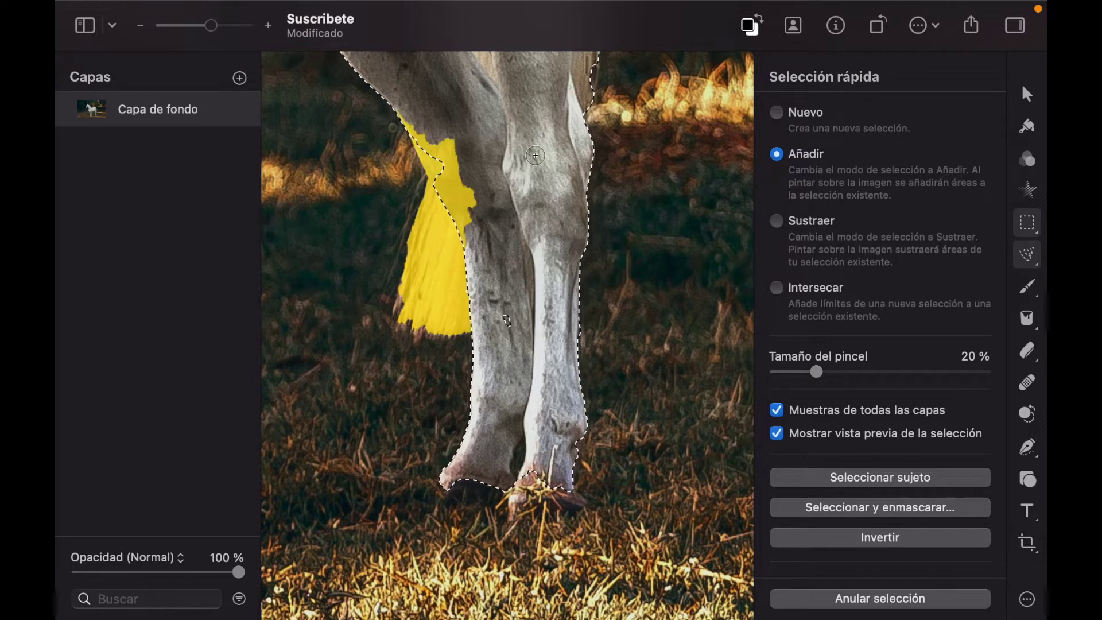
{"action": "left_click_drag", "start_coordinate": [535, 156], "coordinate": [535, 156]}
Step: Add the dark inner areas of the horse's ears to the selection
{"action": "scroll", "coordinate": [538, 156], "scroll_direction": "up", "scroll_amount": 5}
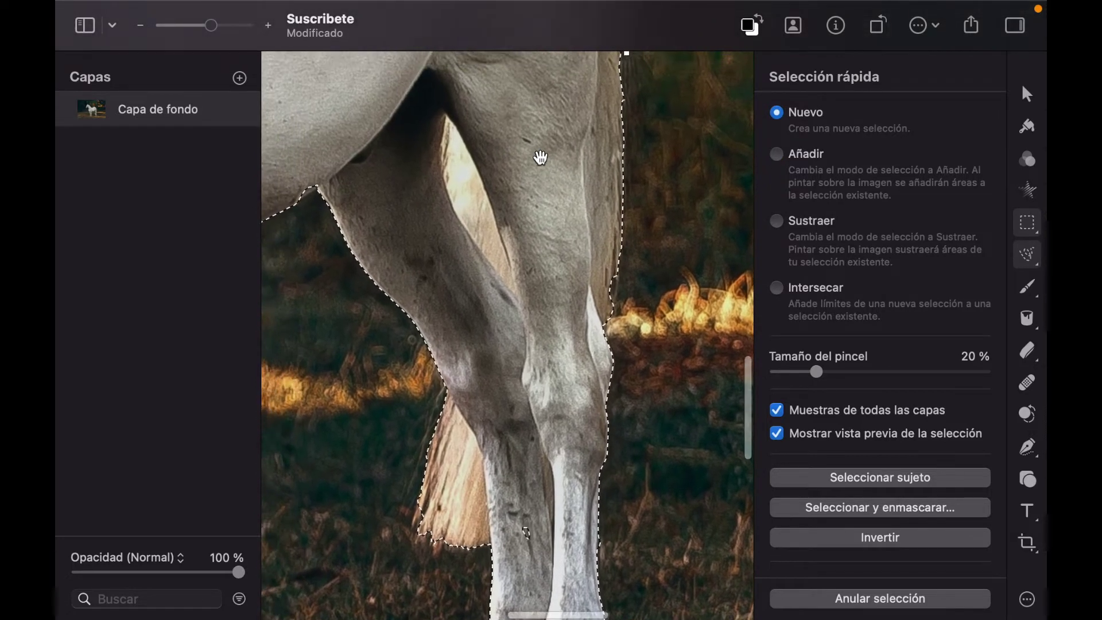
{"action": "scroll", "coordinate": [542, 157], "scroll_direction": "up", "scroll_amount": 10}
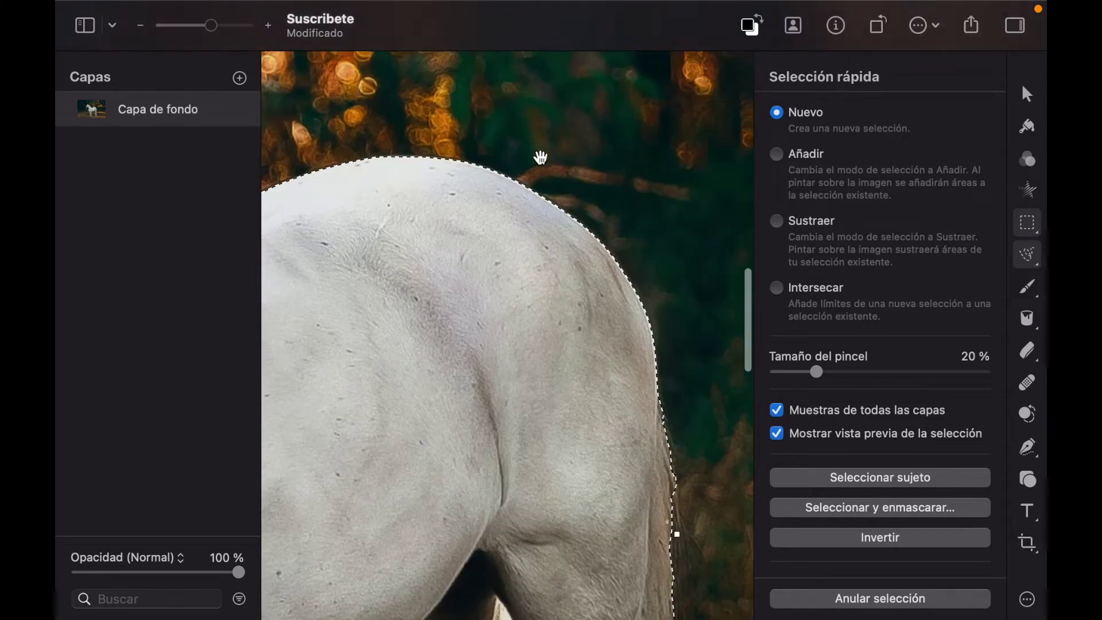
{"action": "scroll", "coordinate": [541, 157], "scroll_direction": "up", "scroll_amount": 10}
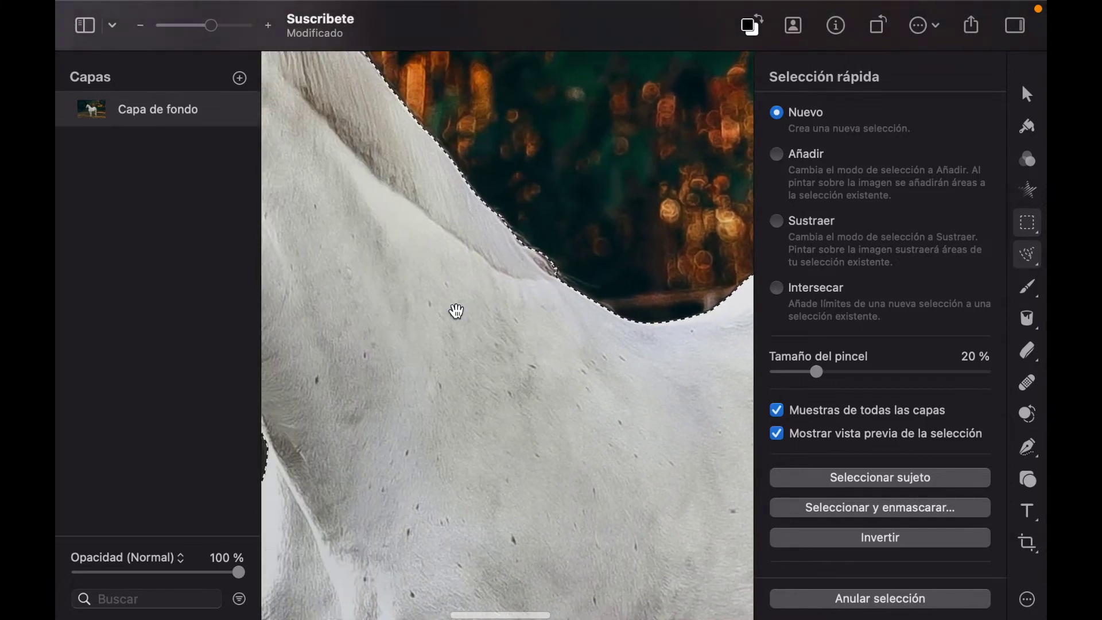
{"action": "scroll", "coordinate": [457, 311], "scroll_direction": "up", "scroll_amount": 10}
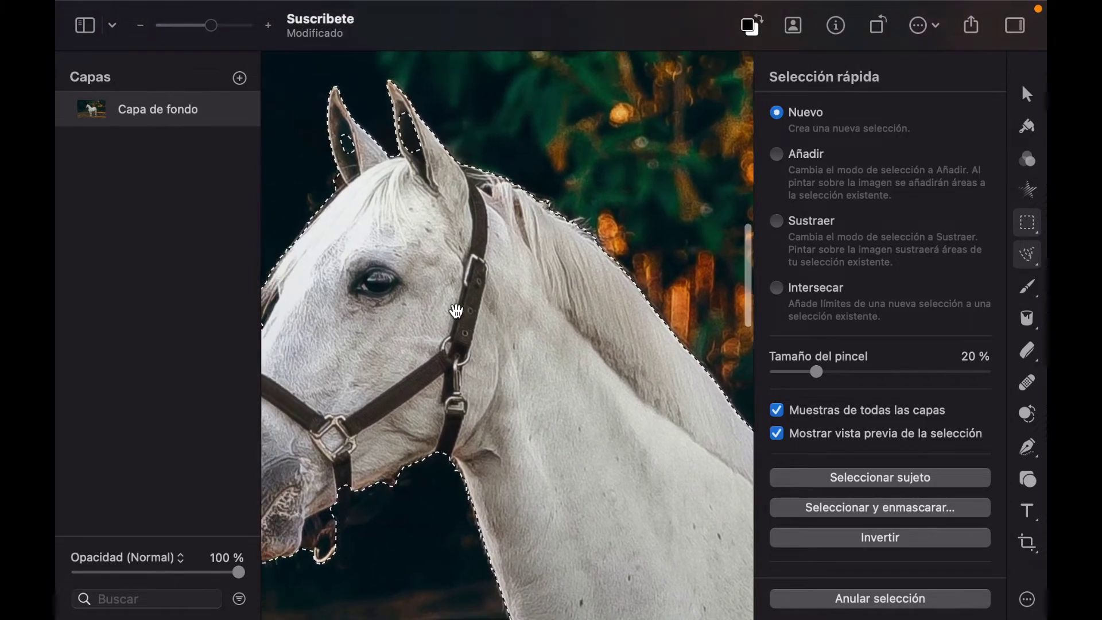
{"action": "scroll", "coordinate": [457, 311], "scroll_direction": "up", "scroll_amount": 5}
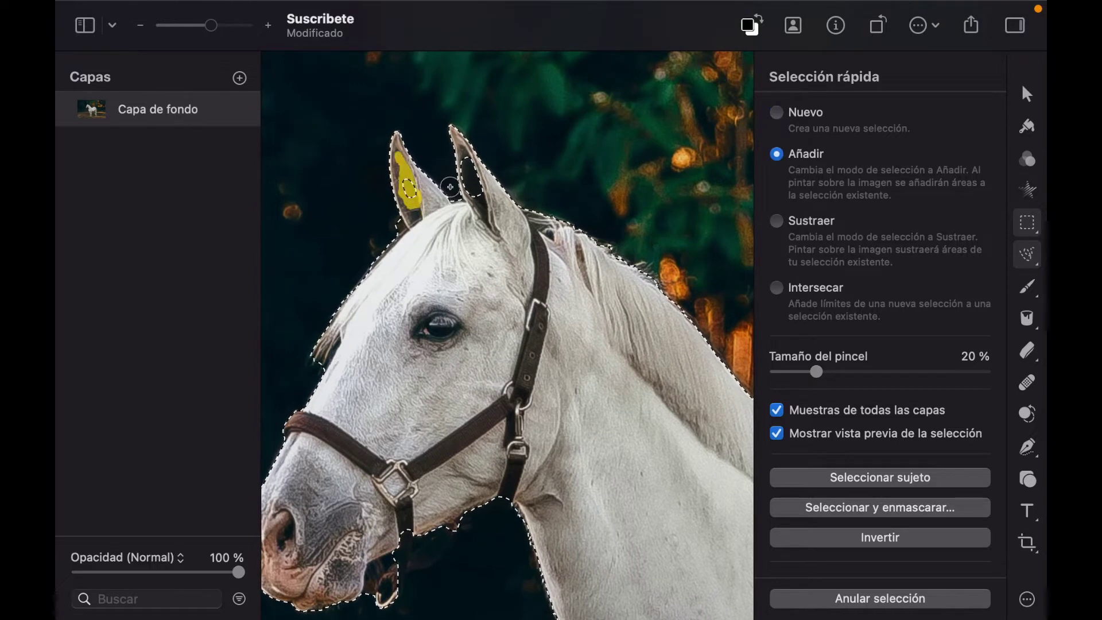
Step: Clean up the small irregularity in the selection outline along the inner edge of the front leg
{"action": "scroll", "coordinate": [441, 281], "scroll_direction": "down", "scroll_amount": 10}
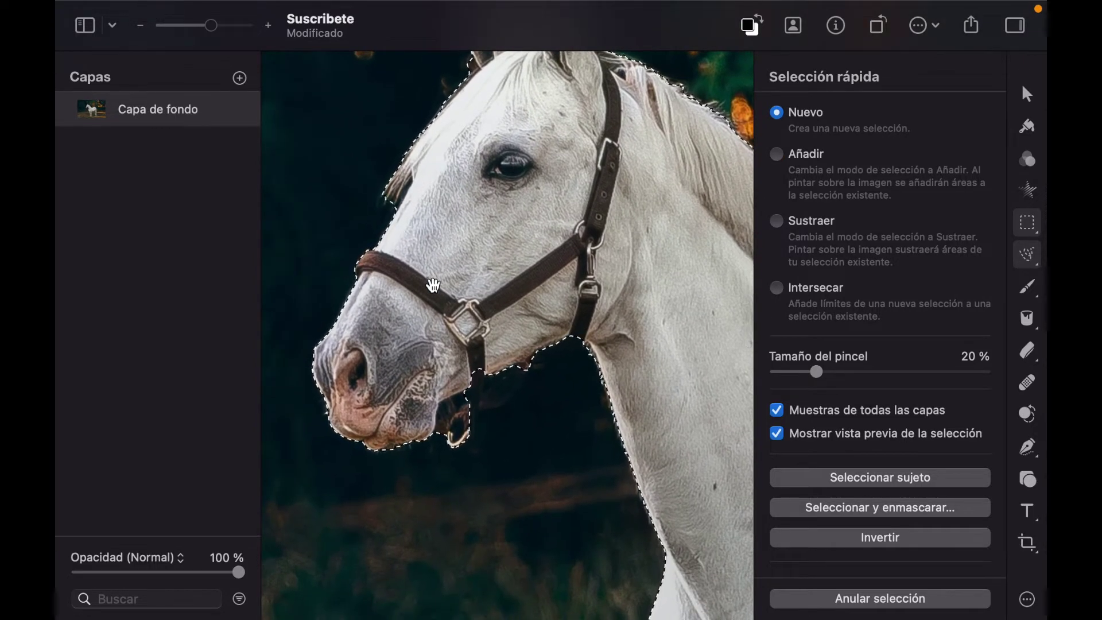
{"action": "scroll", "coordinate": [434, 286], "scroll_direction": "down", "scroll_amount": 10}
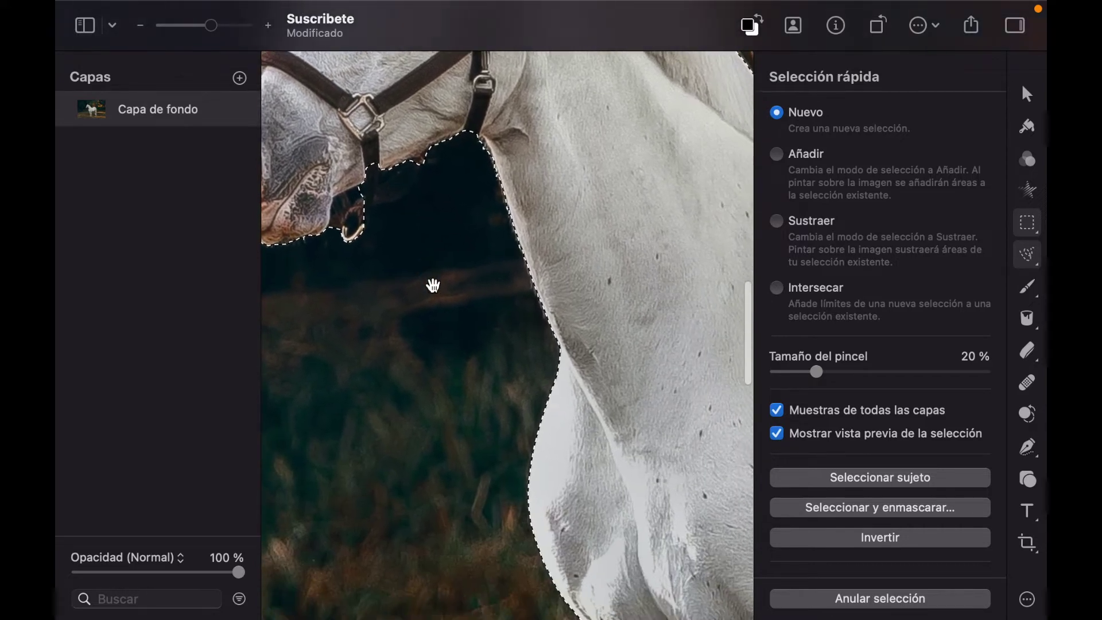
{"action": "scroll", "coordinate": [434, 285], "scroll_direction": "down", "scroll_amount": 10}
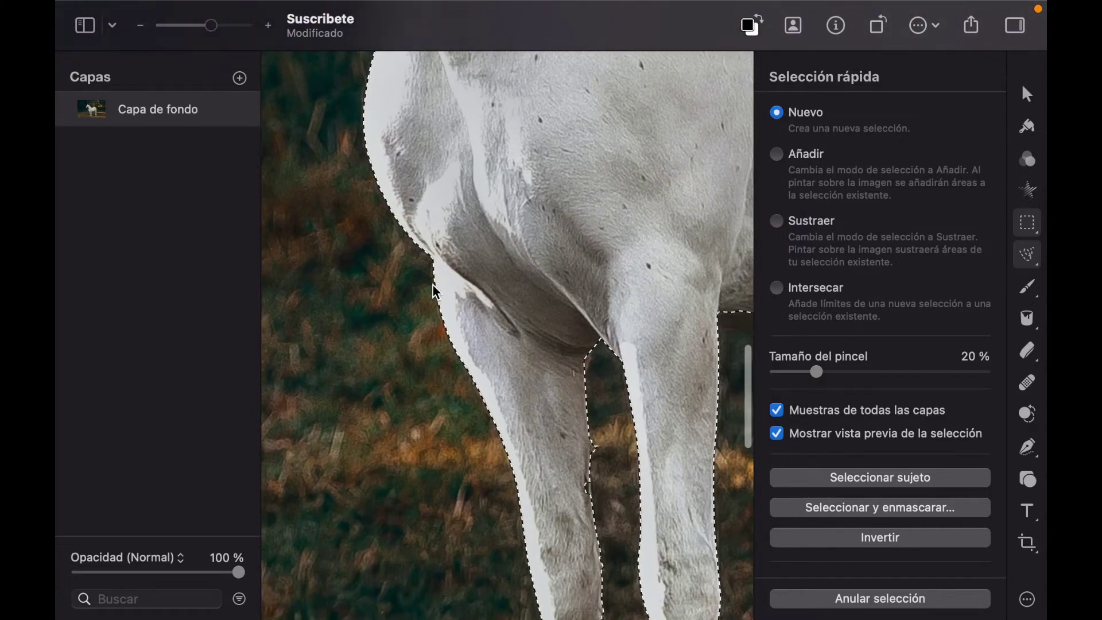
{"action": "scroll", "coordinate": [434, 290], "scroll_direction": "down", "scroll_amount": 5}
{"action": "left_click_drag", "start_coordinate": [513, 353], "coordinate": [511, 367]}
{"action": "right_click", "coordinate": [533, 354]}
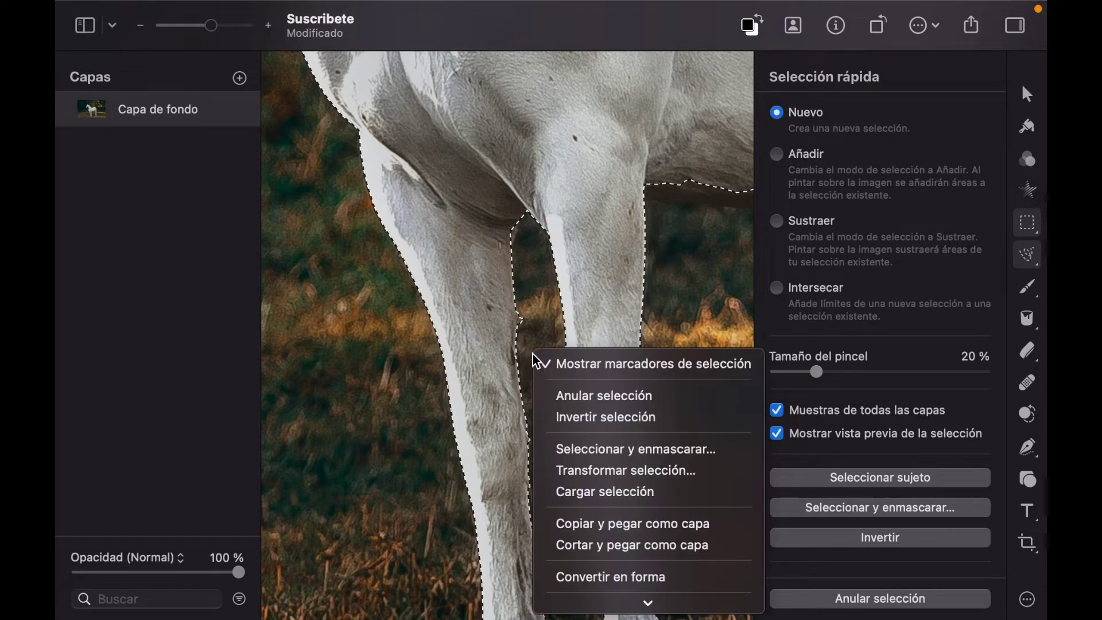
{"action": "left_click", "coordinate": [562, 414]}
{"action": "left_click", "coordinate": [524, 314], "text": "shift"}
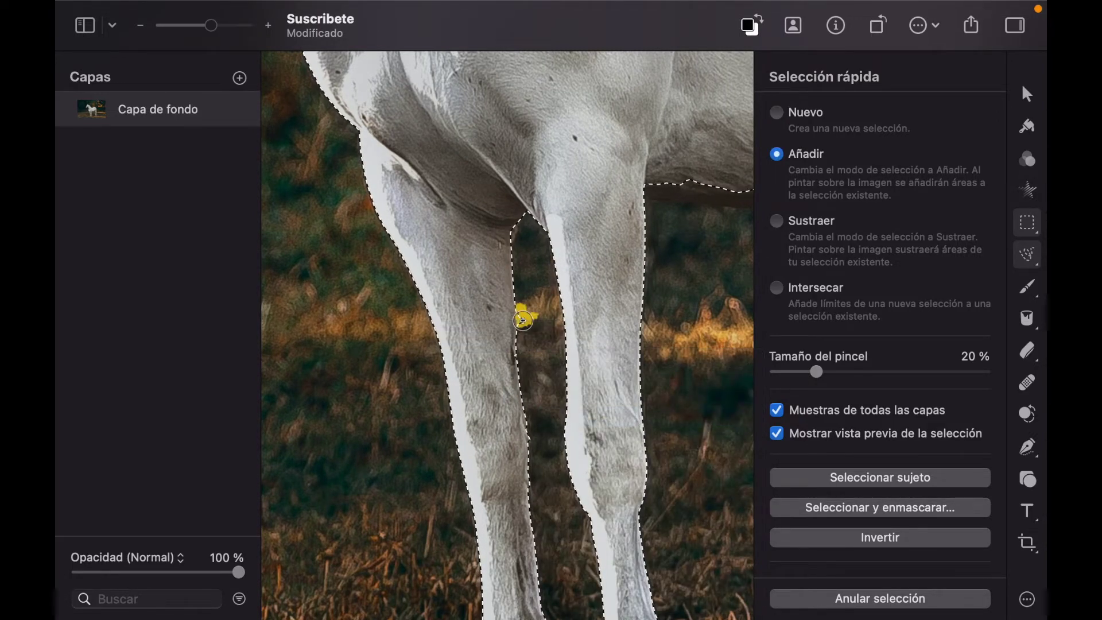
Step: Extend the selection along the dark lower edge of the horse's belly
{"action": "scroll", "coordinate": [487, 420], "scroll_direction": "down", "scroll_amount": 10}
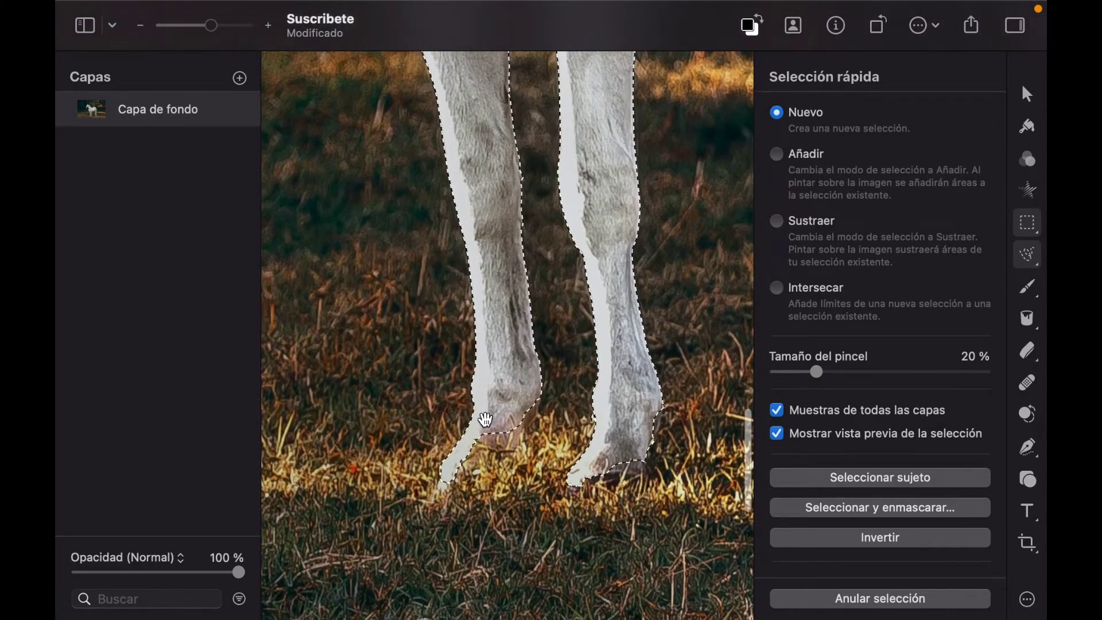
{"action": "scroll", "coordinate": [570, 311], "scroll_direction": "up", "scroll_amount": 10}
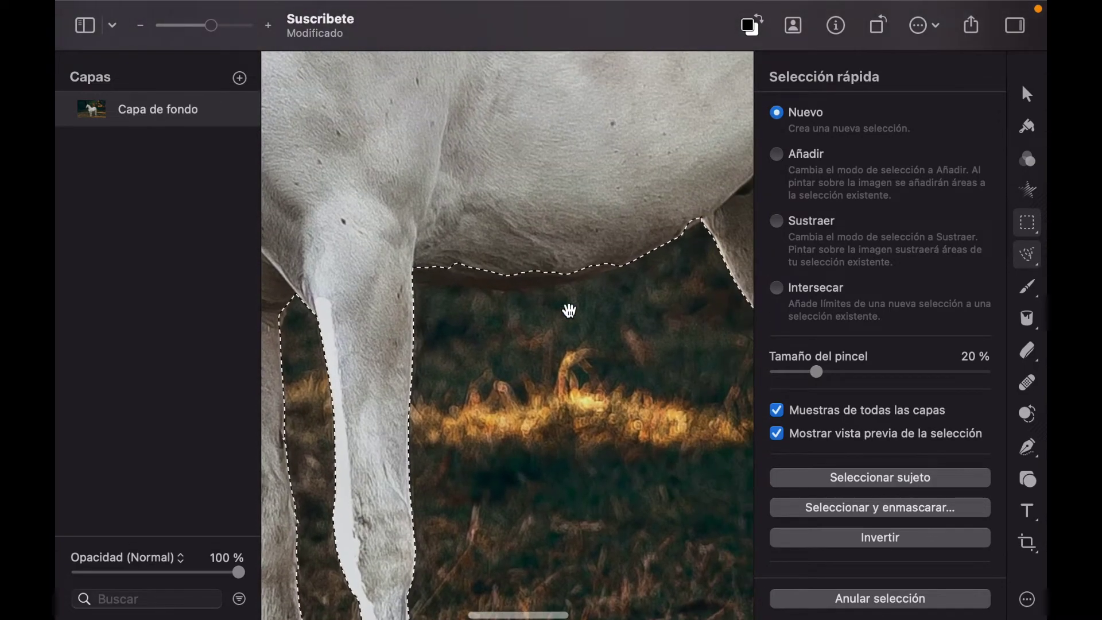
{"action": "right_click", "coordinate": [568, 310]}
{"action": "left_click", "coordinate": [611, 375]}
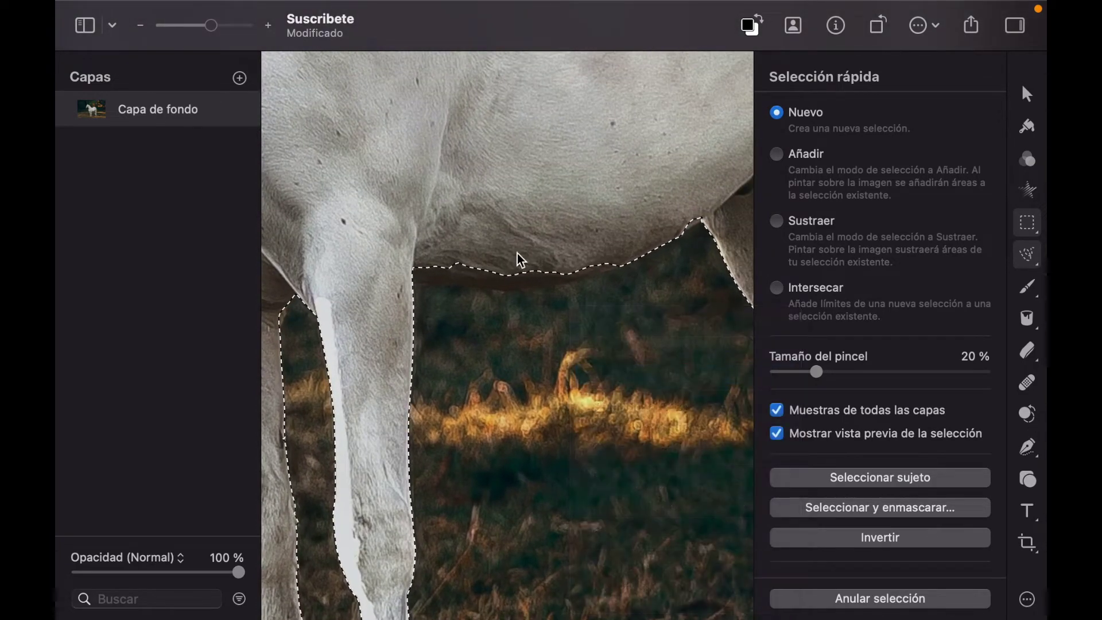
{"action": "mouse_move", "coordinate": [505, 280]}
{"action": "left_mouse_down"}
{"action": "mouse_move", "coordinate": [451, 273]}
{"action": "mouse_move", "coordinate": [518, 277]}
{"action": "mouse_move", "coordinate": [592, 259]}
{"action": "mouse_move", "coordinate": [581, 270]}
{"action": "left_mouse_up"}
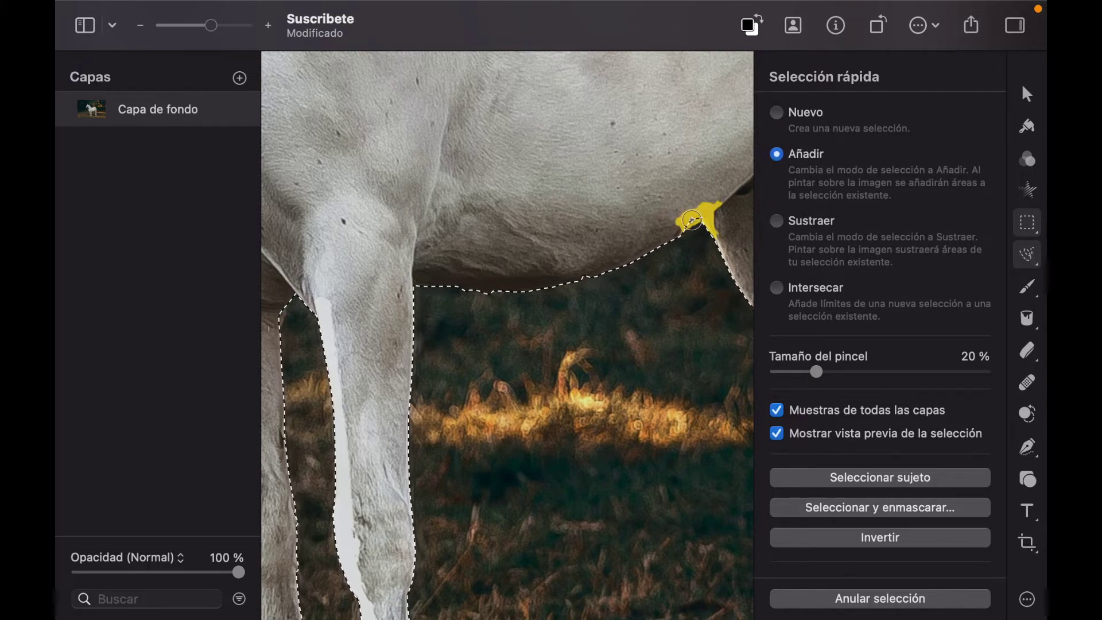
Step: Touch up the selection along the rear edge of the lower hind leg
{"action": "scroll", "coordinate": [639, 326], "scroll_direction": "down", "scroll_amount": 10}
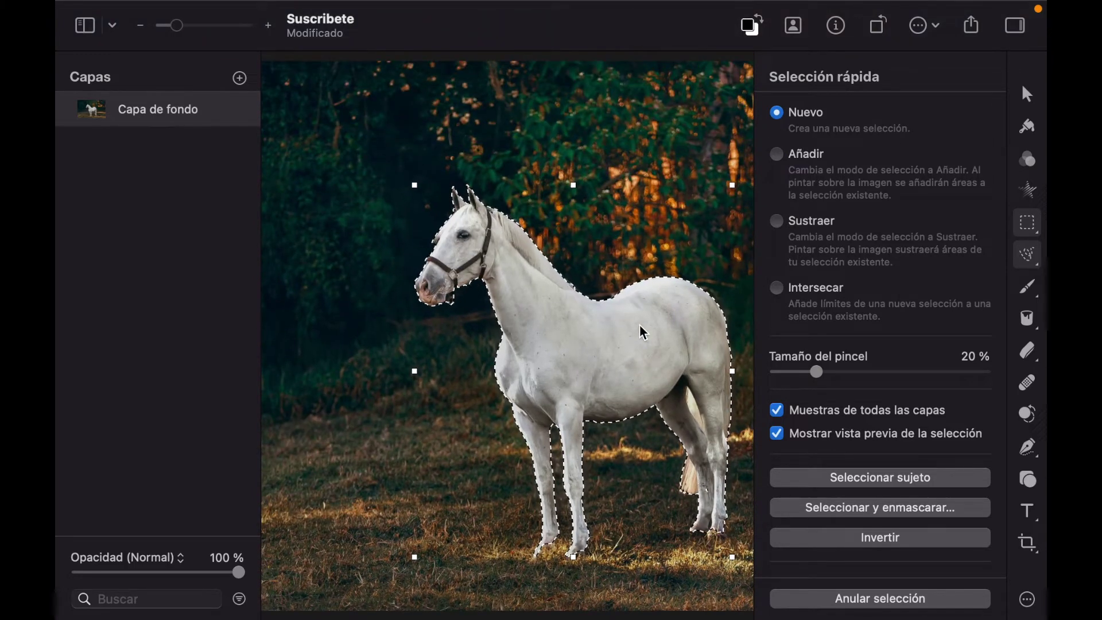
{"action": "scroll", "coordinate": [639, 325], "scroll_direction": "right", "scroll_amount": 3}
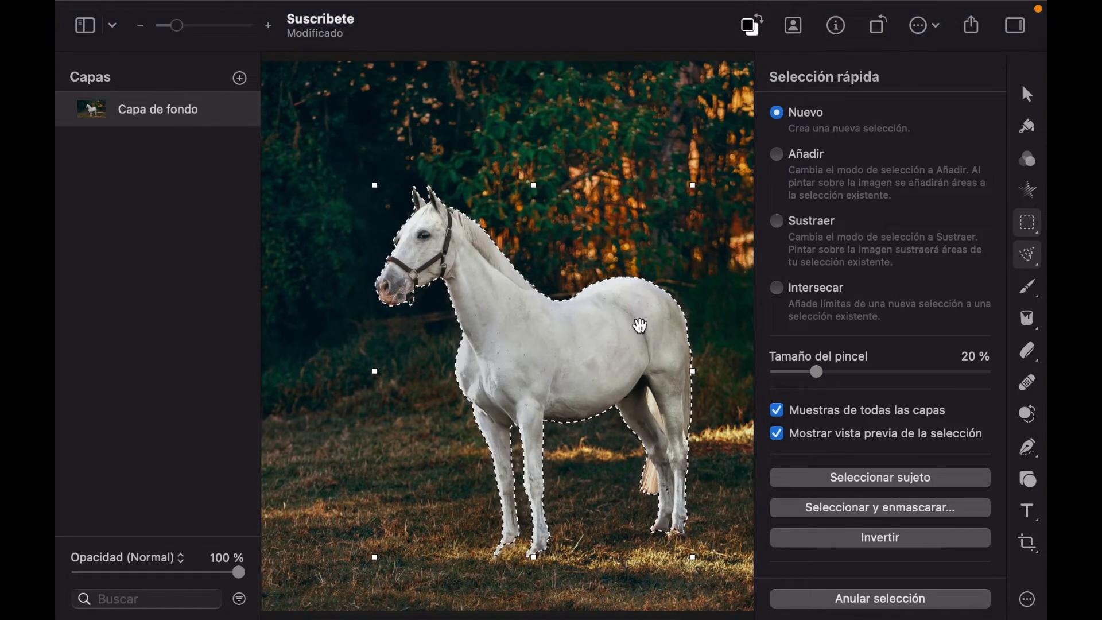
{"action": "mouse_move", "coordinate": [673, 455]}
{"action": "left_mouse_down", "text": "shift"}
{"action": "mouse_move", "coordinate": [660, 505]}
{"action": "mouse_move", "coordinate": [685, 475]}
{"action": "left_mouse_up", "text": "shift"}
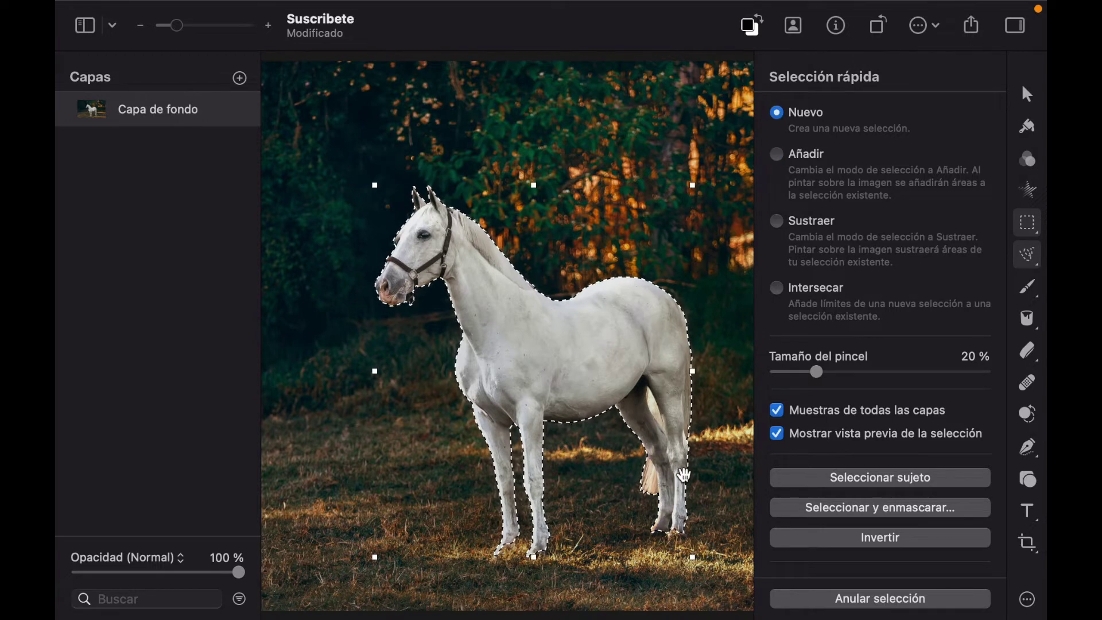
Step: Copy the selected horse and paste it as a new layer, and clear the selection
{"action": "right_click", "coordinate": [579, 352]}
{"action": "left_click", "coordinate": [627, 524]}
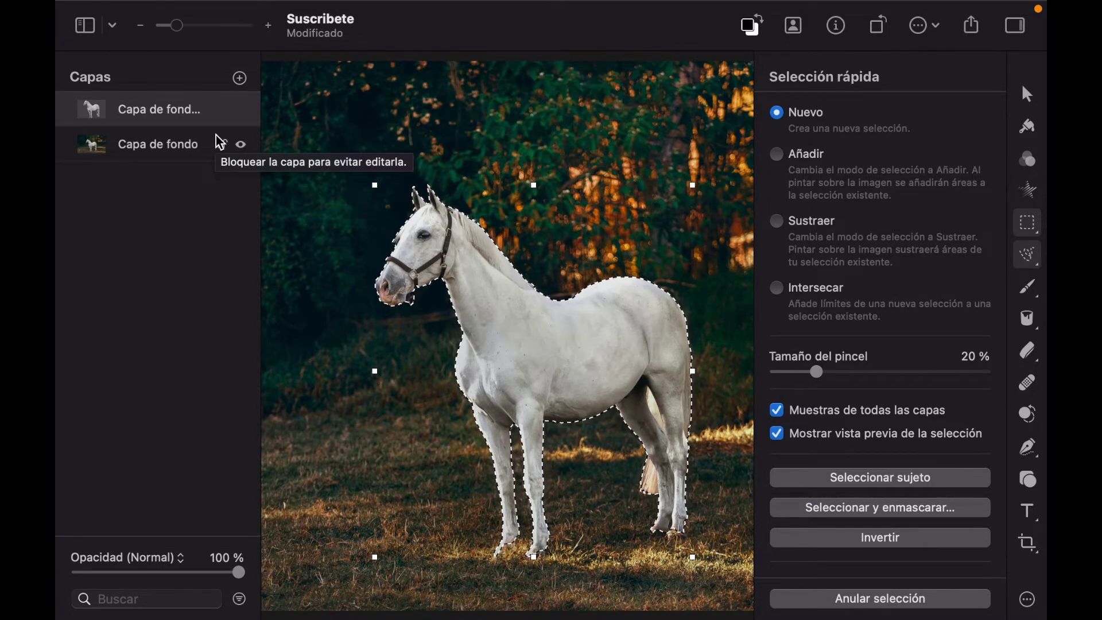
{"action": "left_click", "coordinate": [1034, 232]}
{"action": "right_click", "coordinate": [552, 338]}
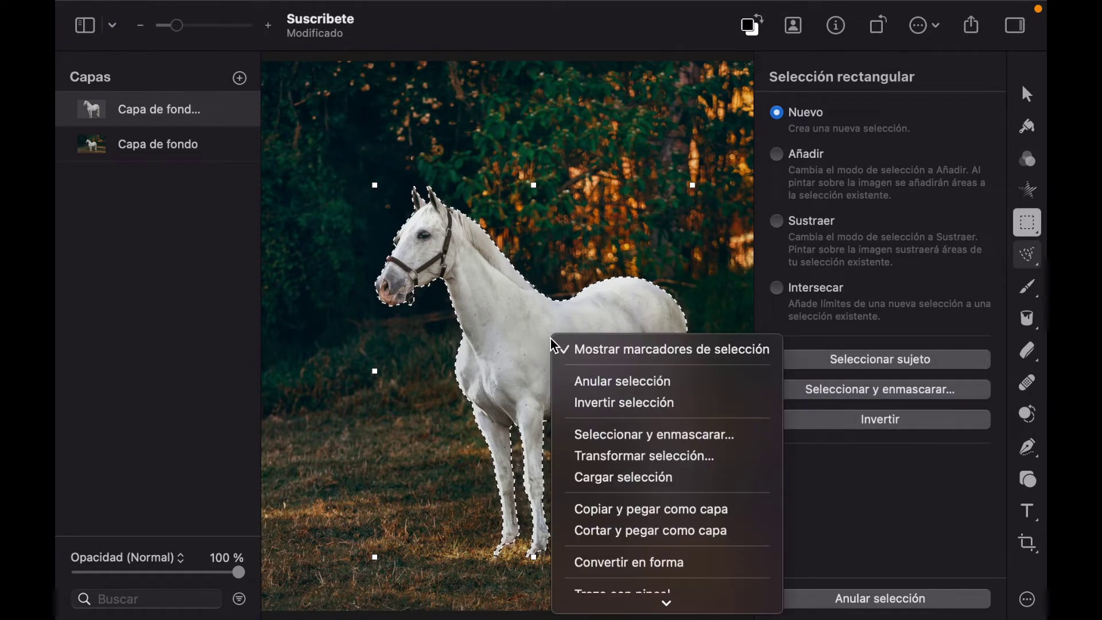
{"action": "left_click", "coordinate": [590, 381]}
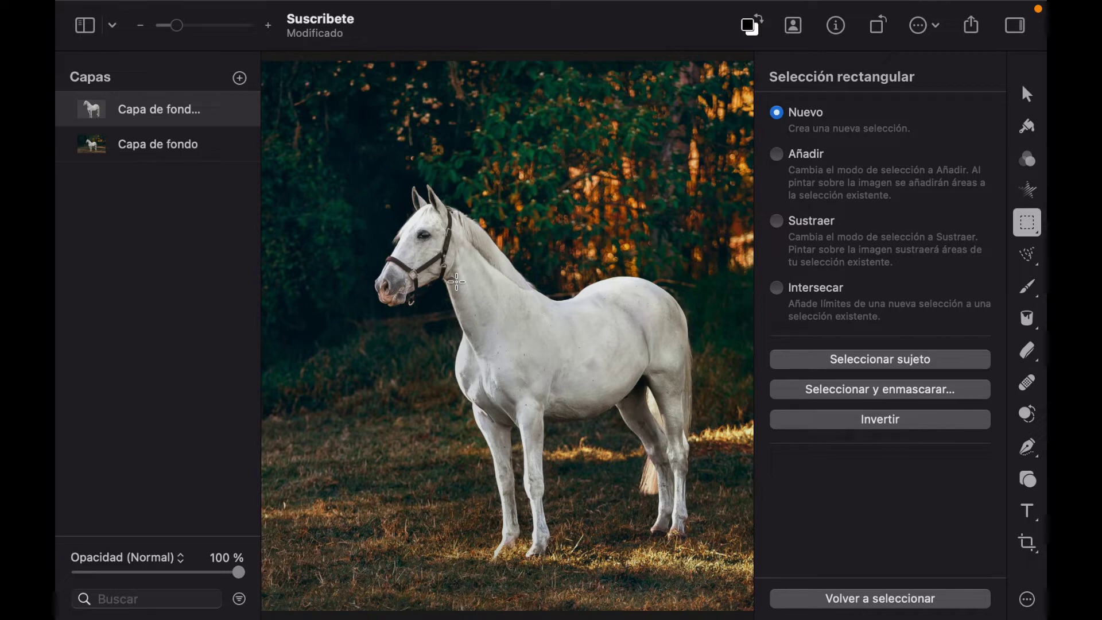
Step: Hide the original background layer and switch to the colour adjustments, keeping Cambio color enabled for the horse layer
{"action": "left_click", "coordinate": [241, 144]}
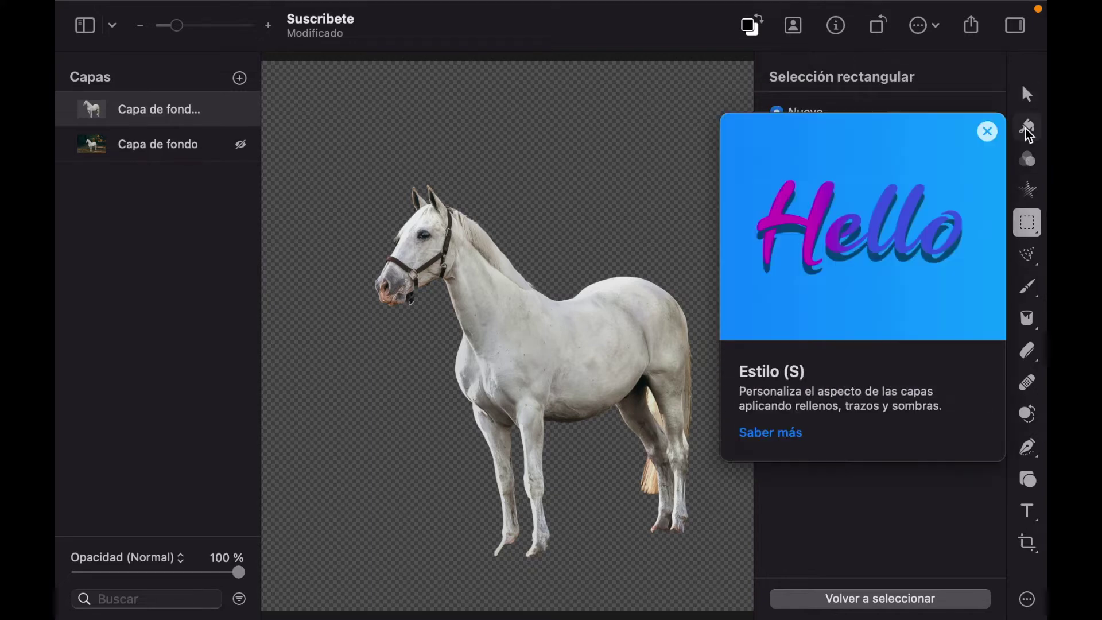
{"action": "left_click", "coordinate": [1028, 162]}
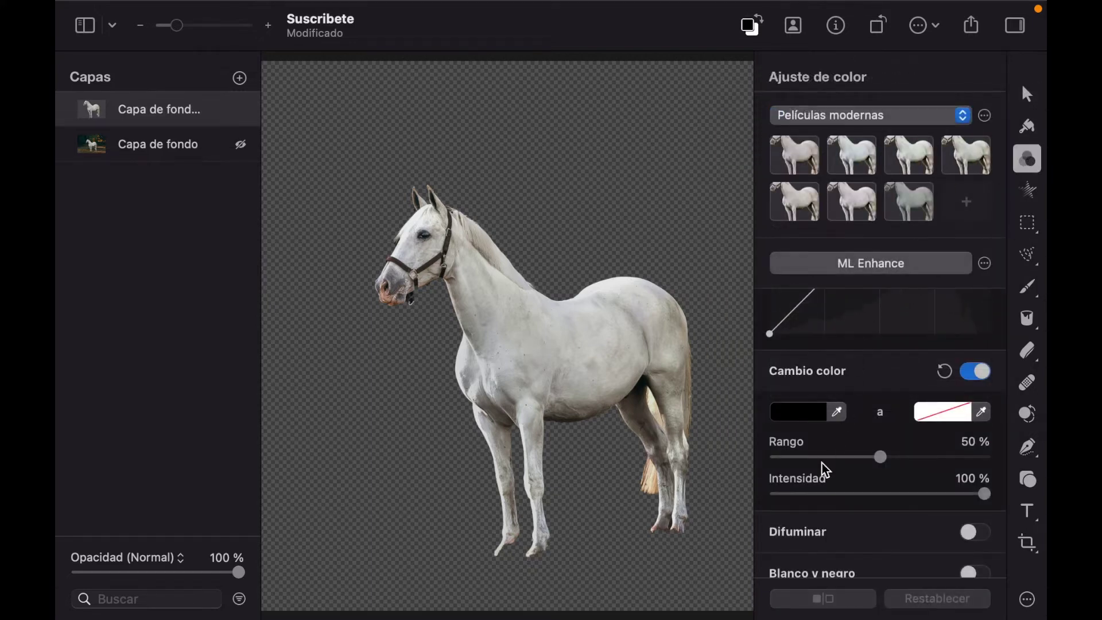
{"action": "scroll", "coordinate": [822, 463], "scroll_direction": "down", "scroll_amount": 5}
{"action": "scroll", "coordinate": [822, 464], "scroll_direction": "up", "scroll_amount": 3}
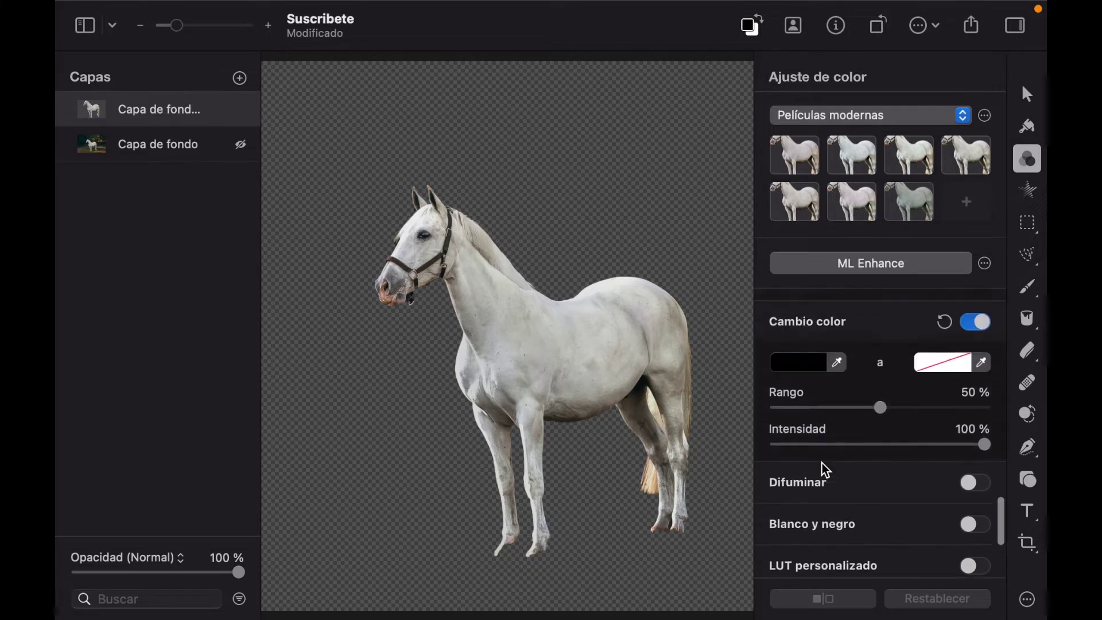
{"action": "scroll", "coordinate": [822, 464], "scroll_direction": "up", "scroll_amount": 3}
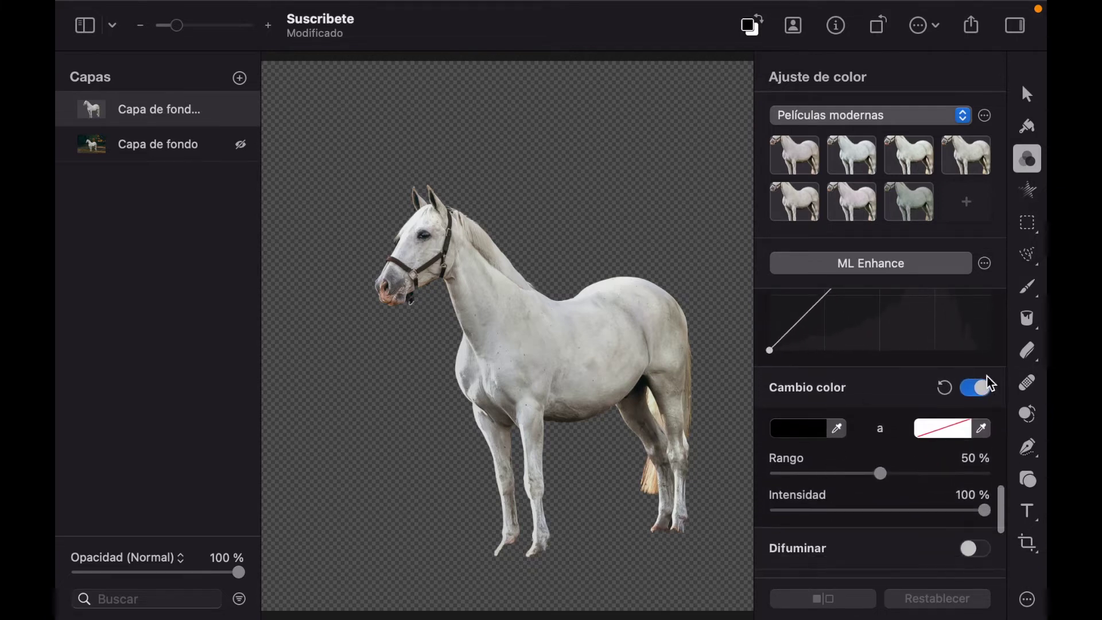
{"action": "left_click", "coordinate": [977, 385]}
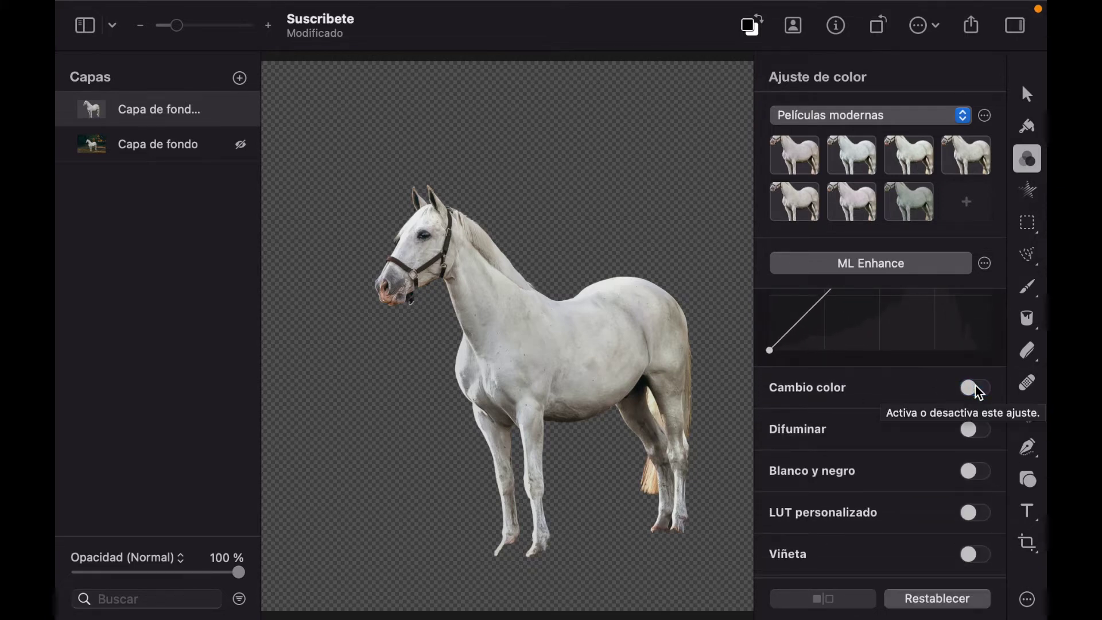
{"action": "left_click", "coordinate": [977, 387]}
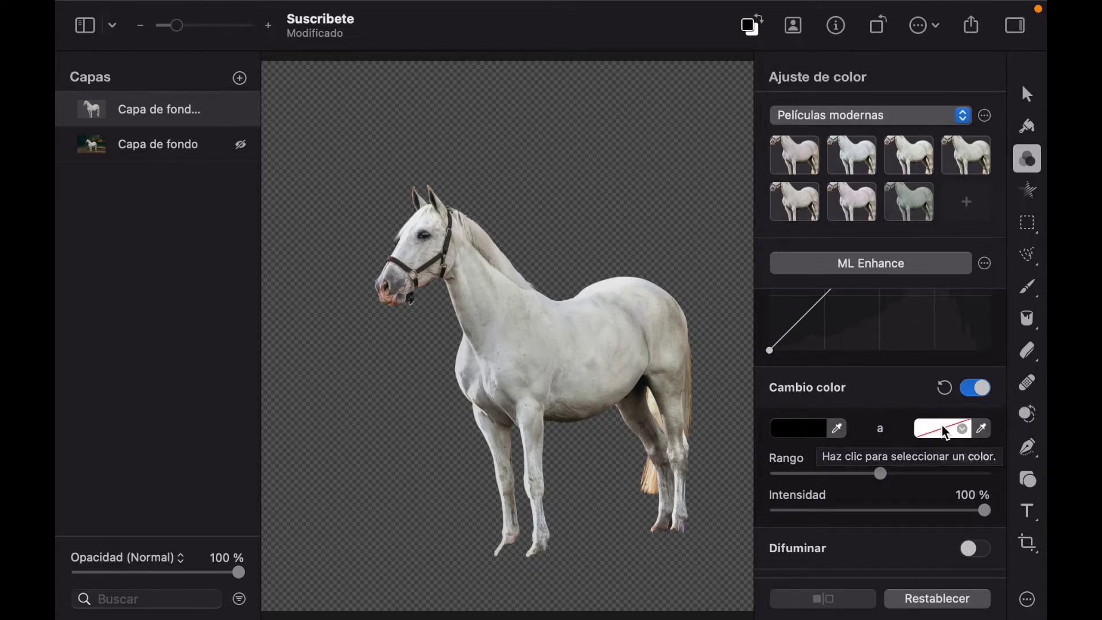
Step: Sample the light coat on the horse's body as the source colour and replace it with pink
{"action": "left_click", "coordinate": [835, 431]}
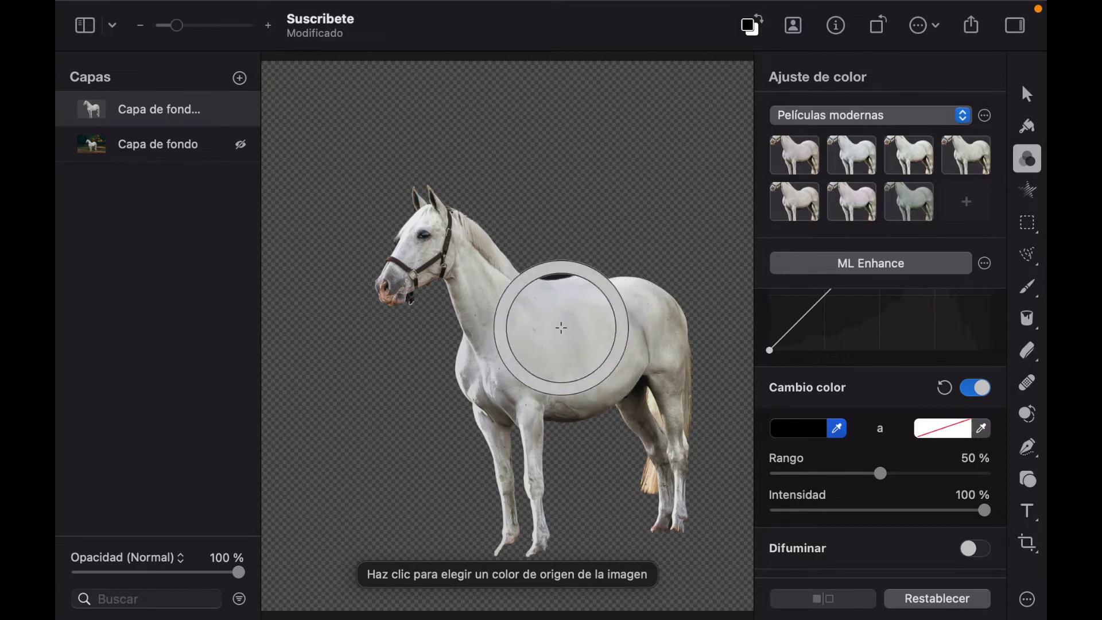
{"action": "left_click", "coordinate": [567, 355]}
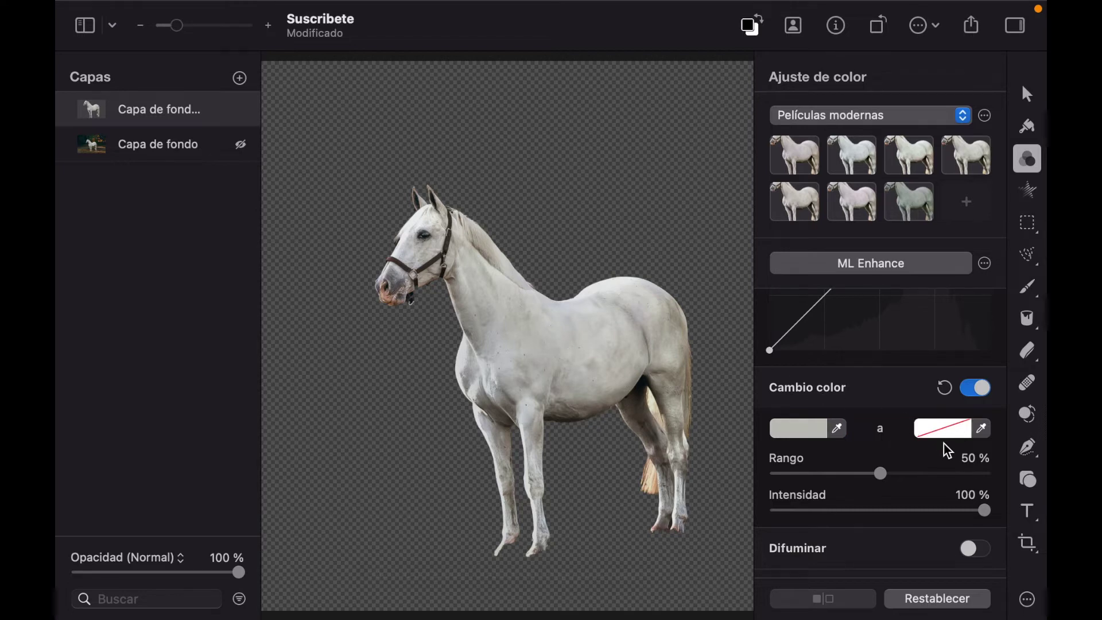
{"action": "left_click", "coordinate": [963, 430]}
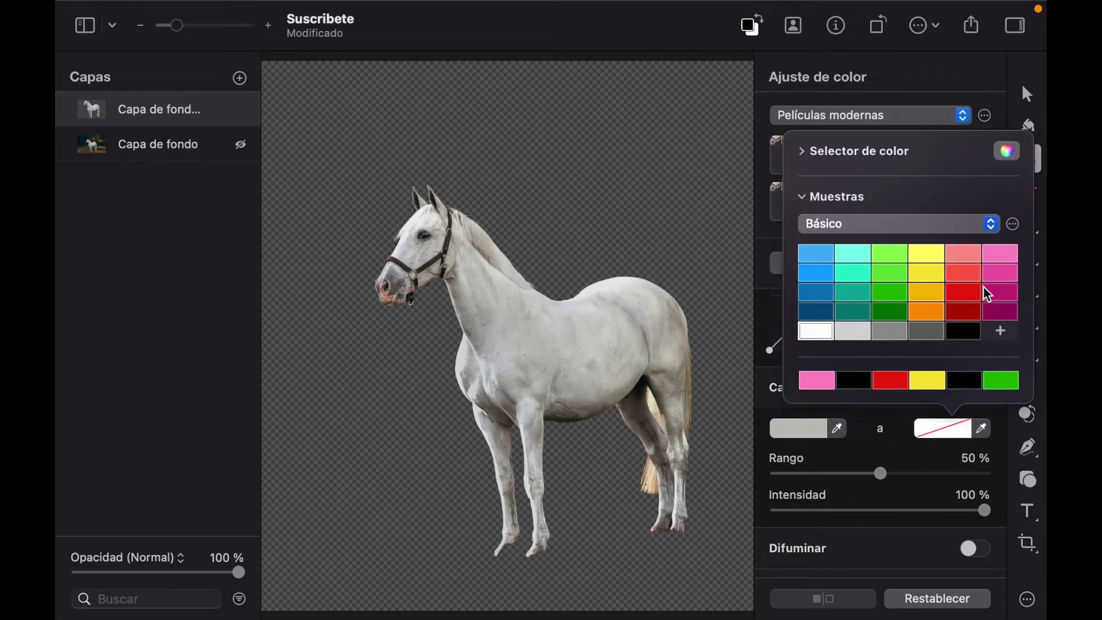
{"action": "left_click", "coordinate": [998, 258]}
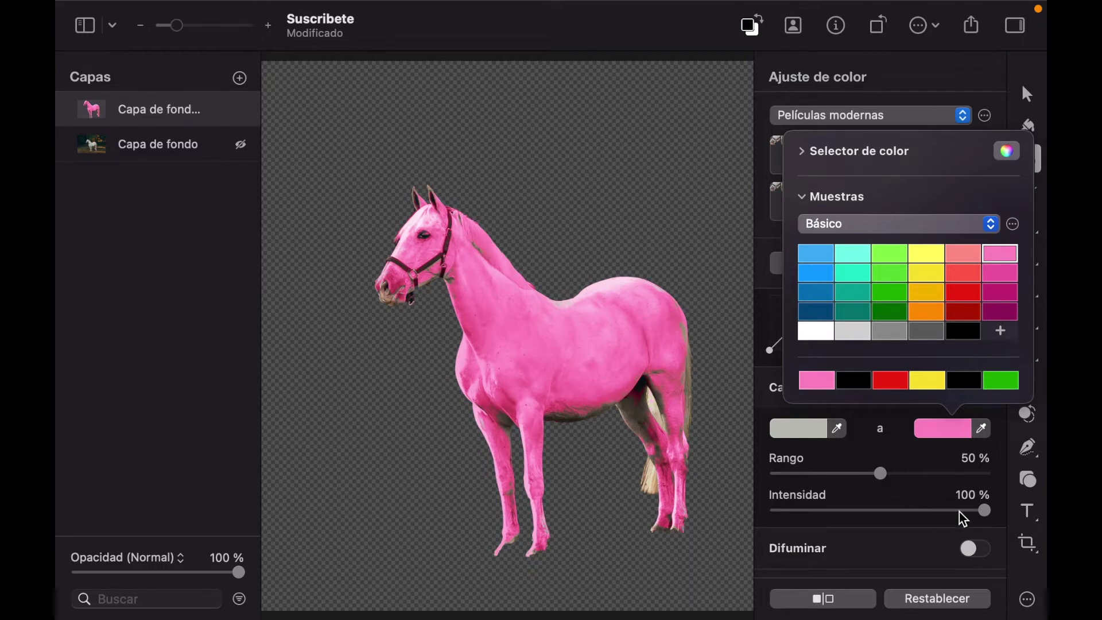
Step: Set the colour replacement's range and intensity to 100% and show the original background layer
{"action": "left_click_drag", "start_coordinate": [880, 473], "coordinate": [786, 473]}
{"action": "left_click_drag", "start_coordinate": [796, 474], "coordinate": [989, 469]}
{"action": "left_click", "coordinate": [1000, 471]}
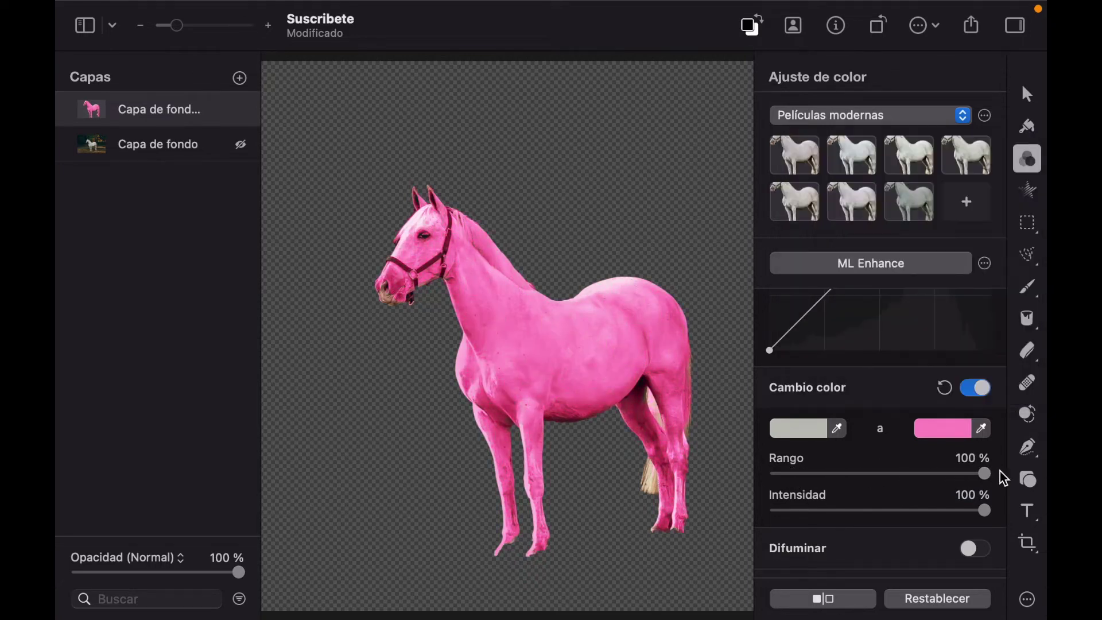
{"action": "left_click_drag", "start_coordinate": [984, 511], "coordinate": [1010, 519]}
{"action": "left_click", "coordinate": [241, 145]}
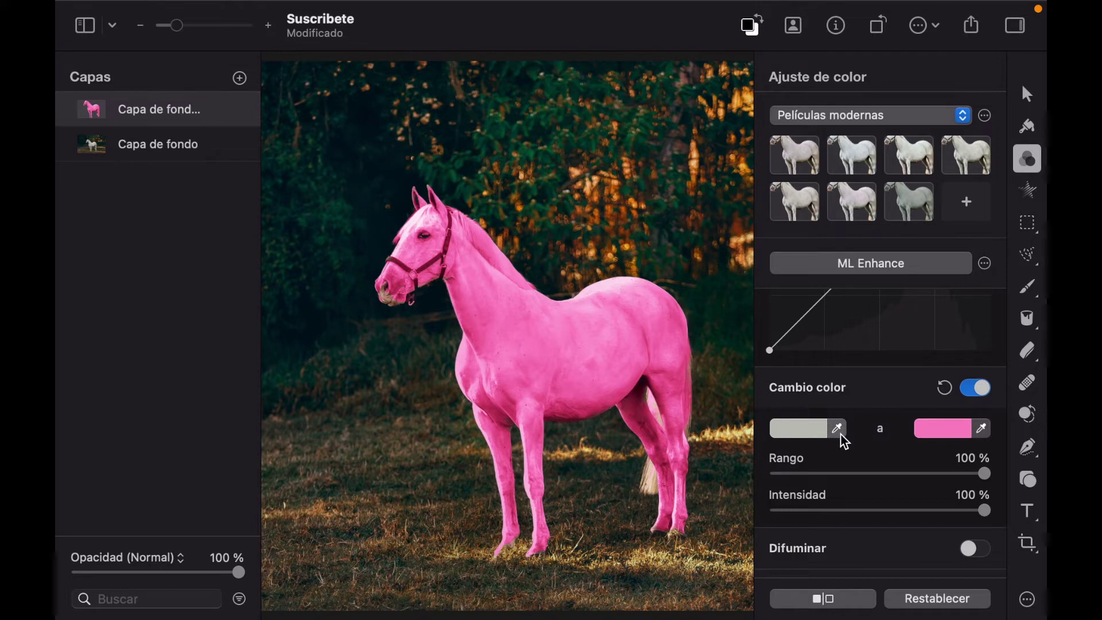
Step: Undo the range change and the pink replacement, and make the original background layer visible
{"action": "key", "text": "super+z"}
{"action": "key", "text": "super+z"}
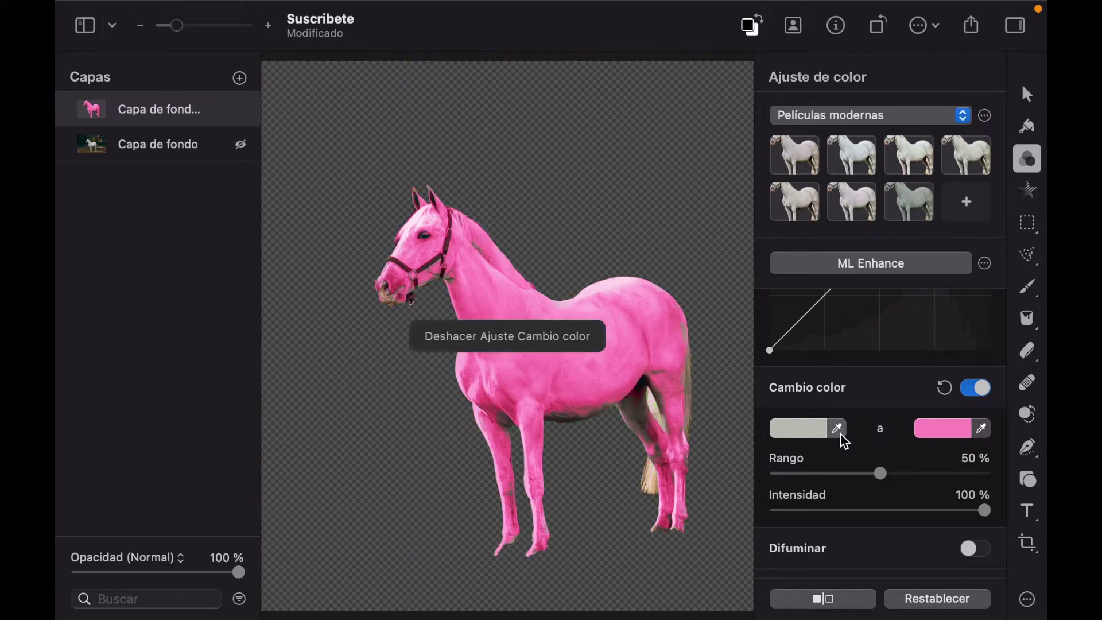
{"action": "key", "text": "super+z"}
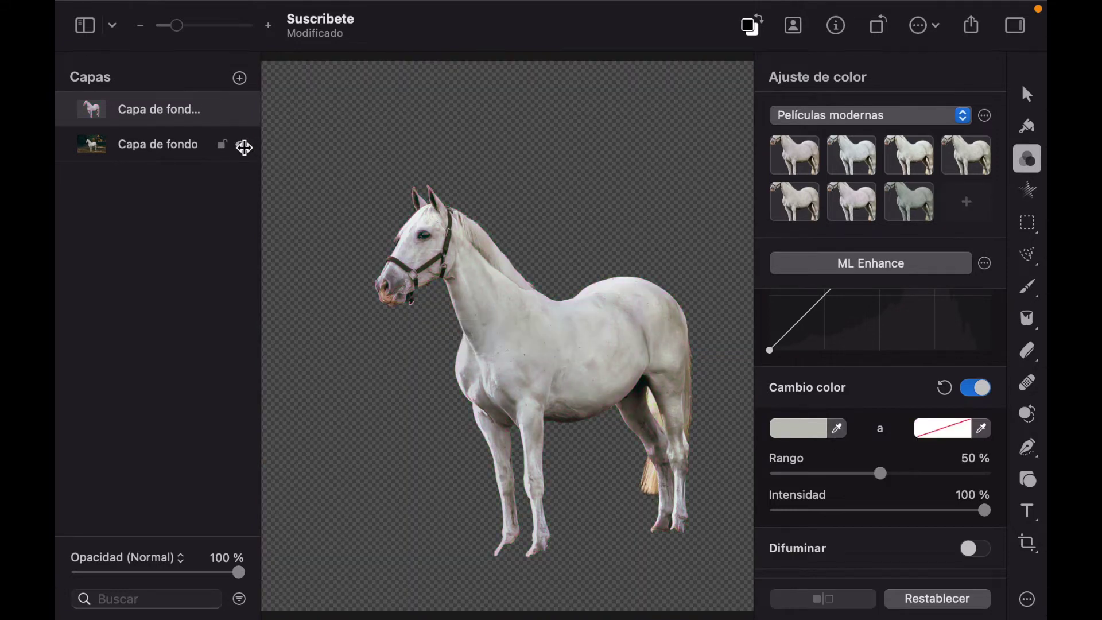
{"action": "left_click", "coordinate": [240, 144]}
Step: Try replacing the darker grey tone sampled on the horse's chest with pink at 100% range
{"action": "left_click", "coordinate": [838, 429]}
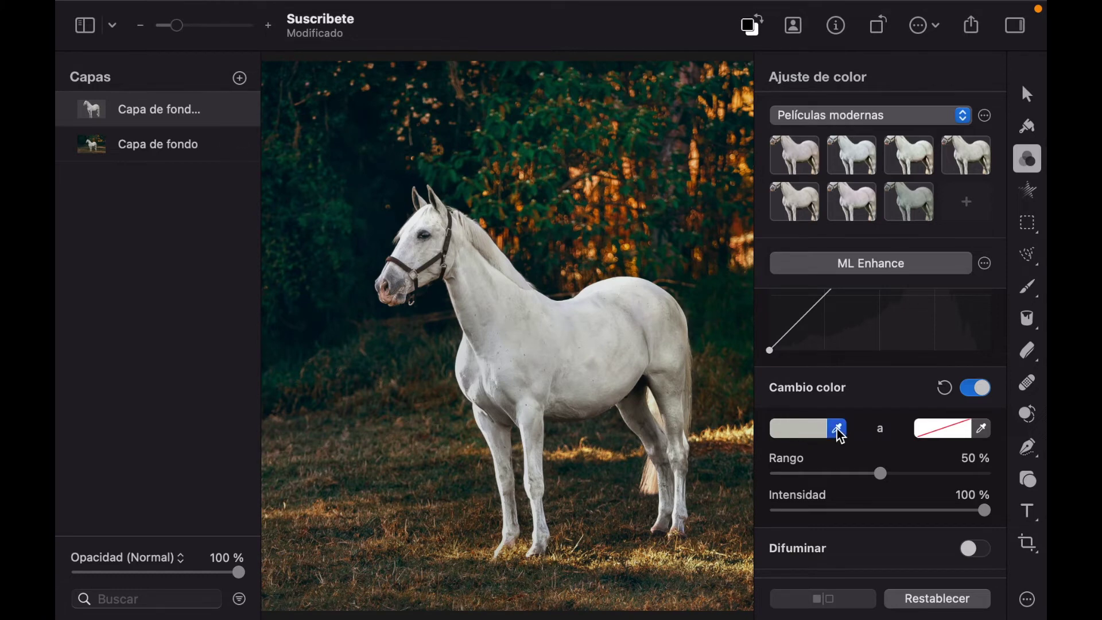
{"action": "left_click", "coordinate": [468, 339]}
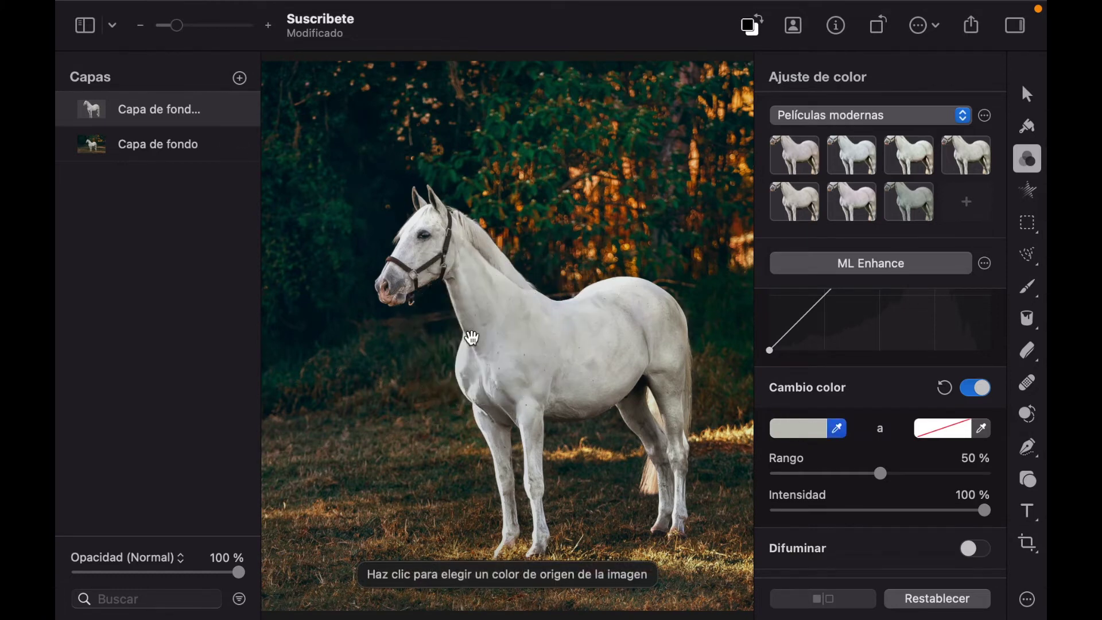
{"action": "left_click", "coordinate": [970, 435]}
{"action": "left_click", "coordinate": [1001, 255]}
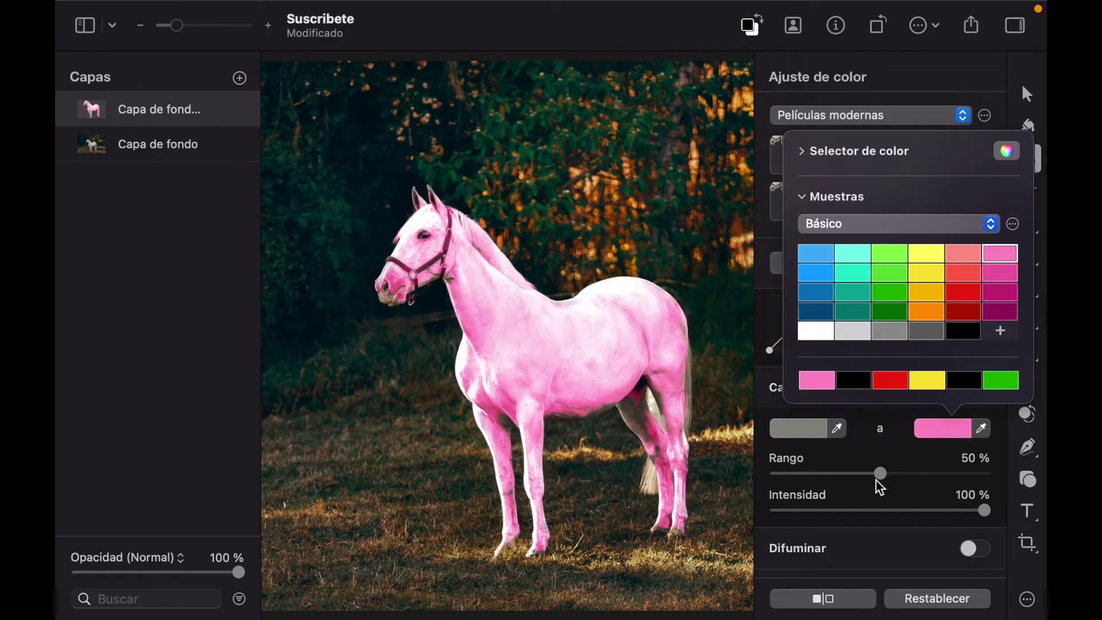
{"action": "left_click_drag", "start_coordinate": [876, 481], "coordinate": [1004, 485]}
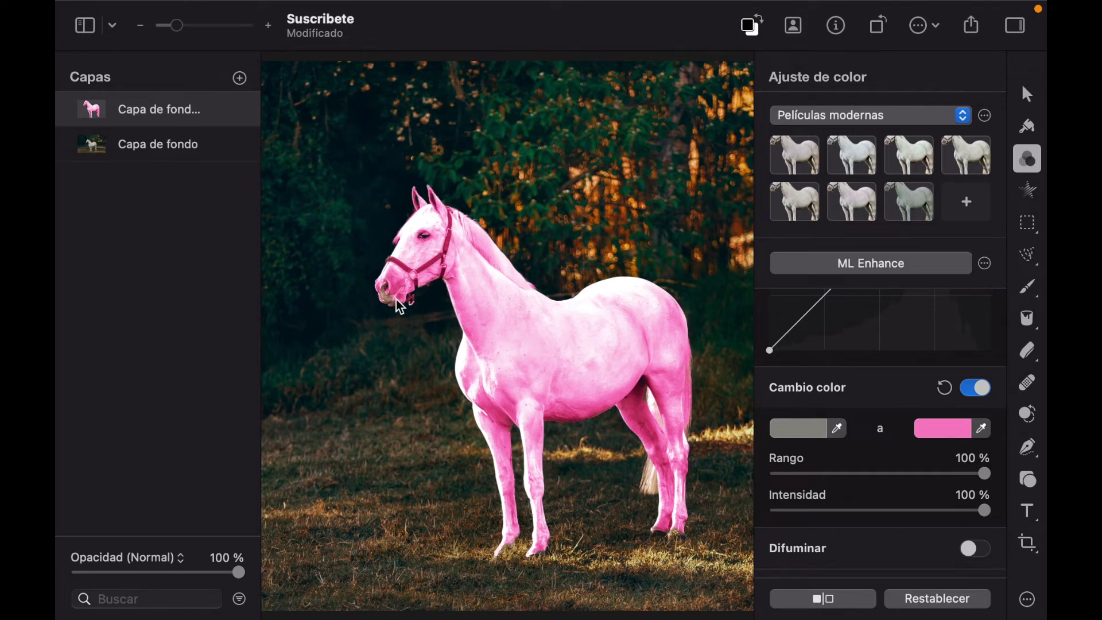
{"action": "key", "text": "super+z"}
{"action": "key", "text": "super+z"}
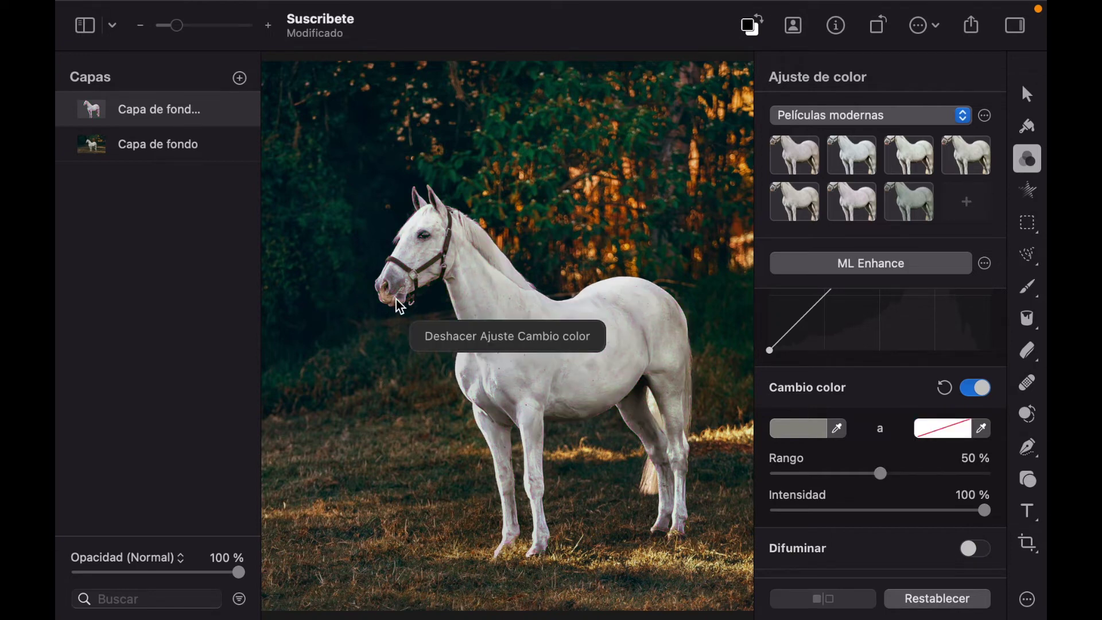
Step: Sample the light grey coat on the horse's flank, replace it with pink, and set the range to 100%
{"action": "left_click", "coordinate": [836, 429]}
{"action": "left_click", "coordinate": [579, 343]}
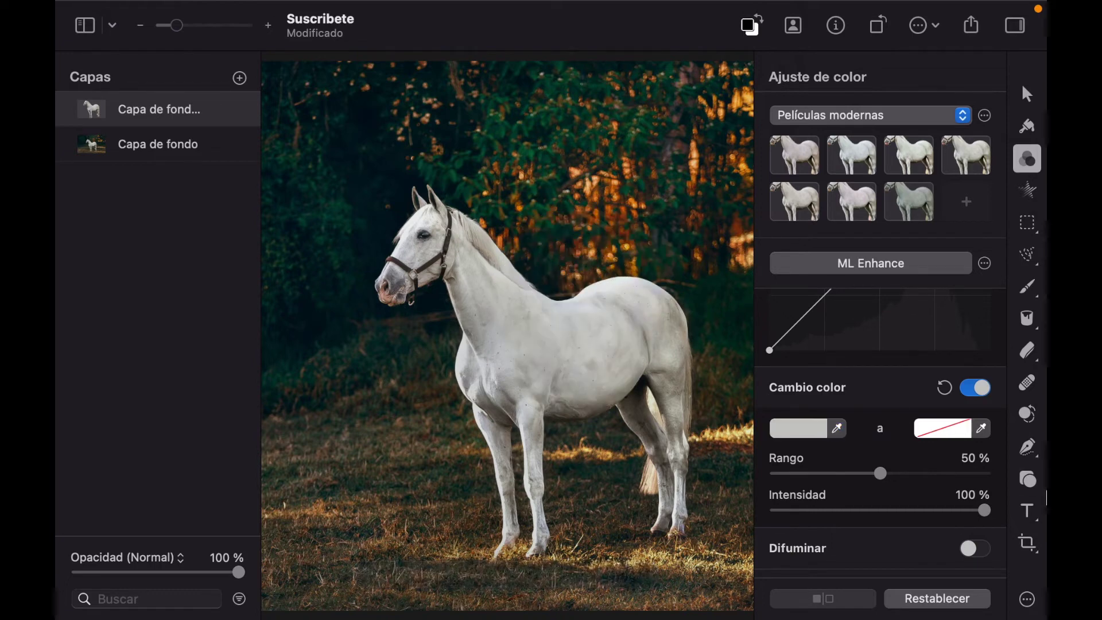
{"action": "left_click", "coordinate": [964, 432]}
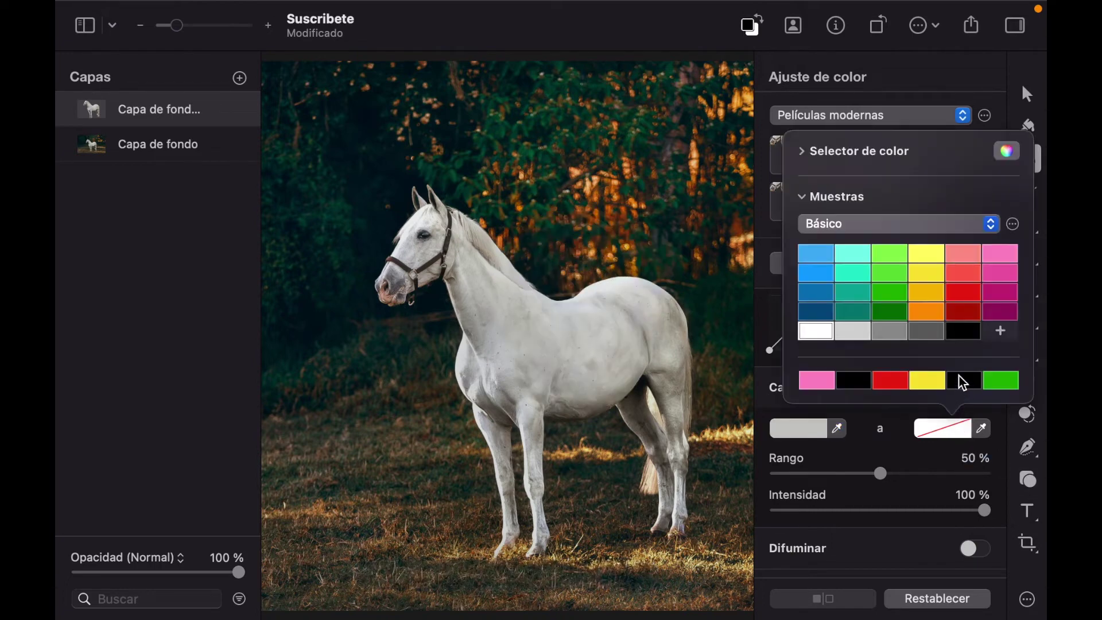
{"action": "left_click", "coordinate": [998, 273]}
{"action": "left_click_drag", "start_coordinate": [881, 474], "coordinate": [1032, 476]}
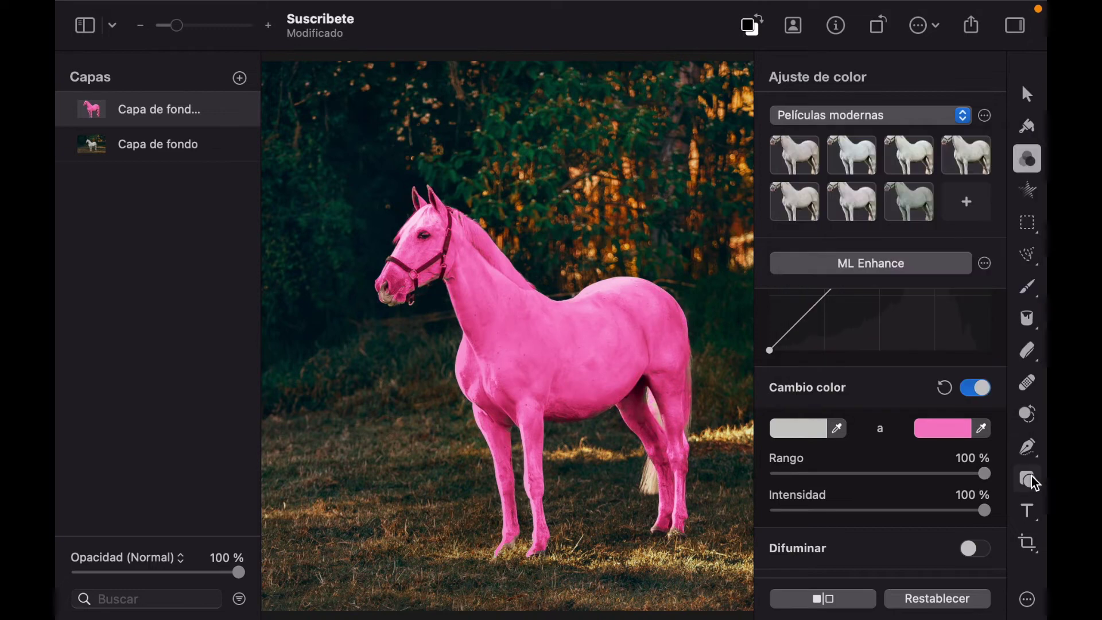
Step: Try yellow, green, turquoise and light blue as the replacement colour, and return it to light pink
{"action": "left_click", "coordinate": [966, 431]}
{"action": "left_click", "coordinate": [929, 257]}
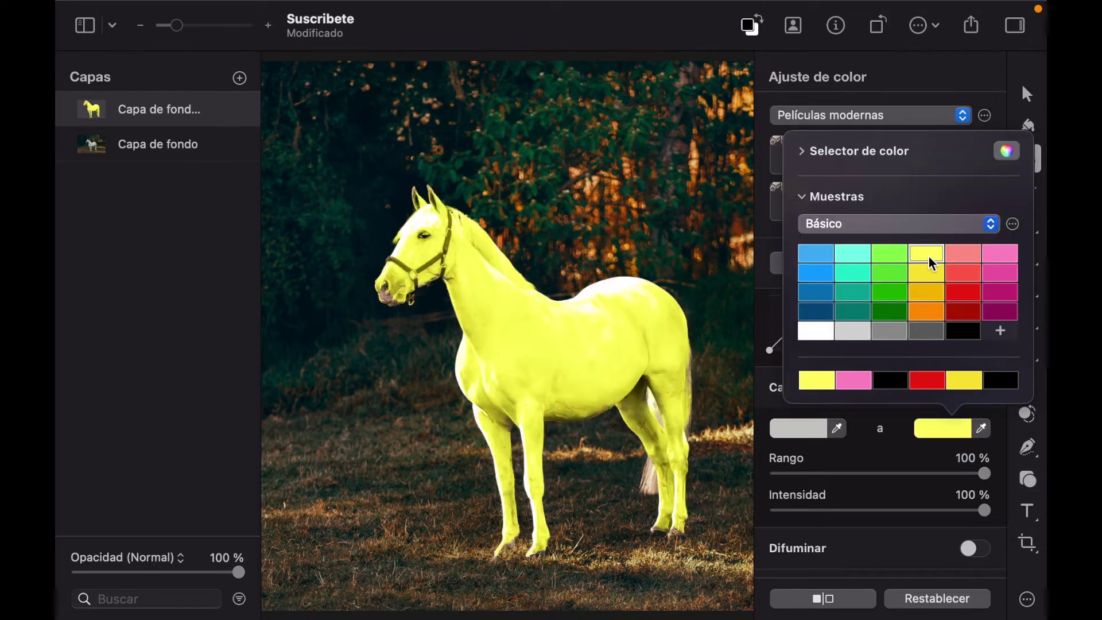
{"action": "left_click", "coordinate": [883, 256]}
{"action": "left_click", "coordinate": [851, 256]}
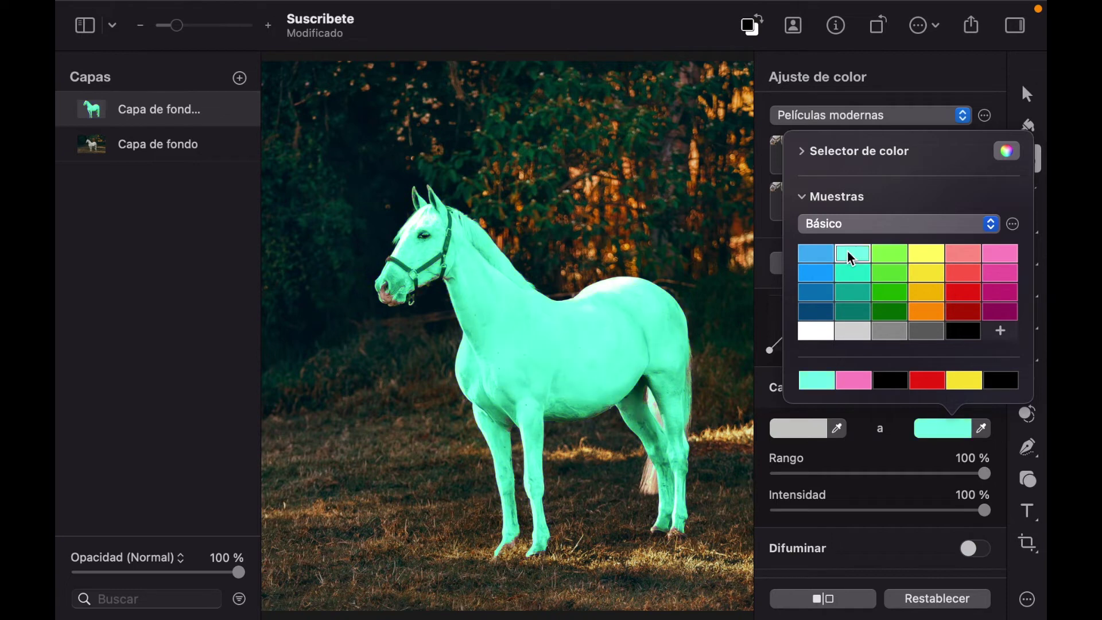
{"action": "left_click", "coordinate": [816, 258]}
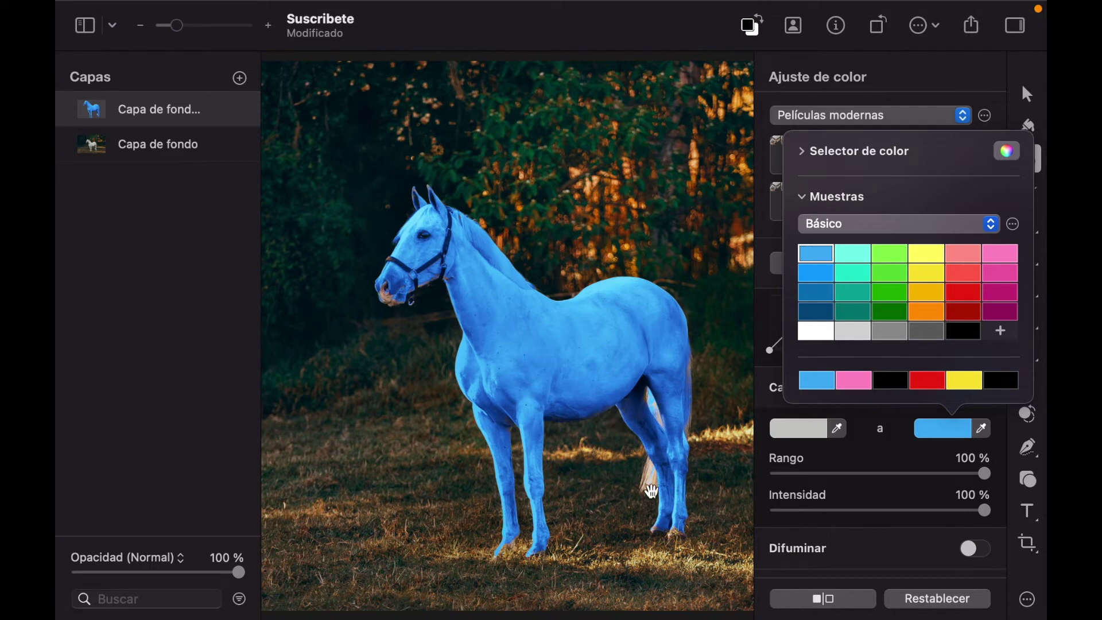
{"action": "left_click", "coordinate": [1000, 254]}
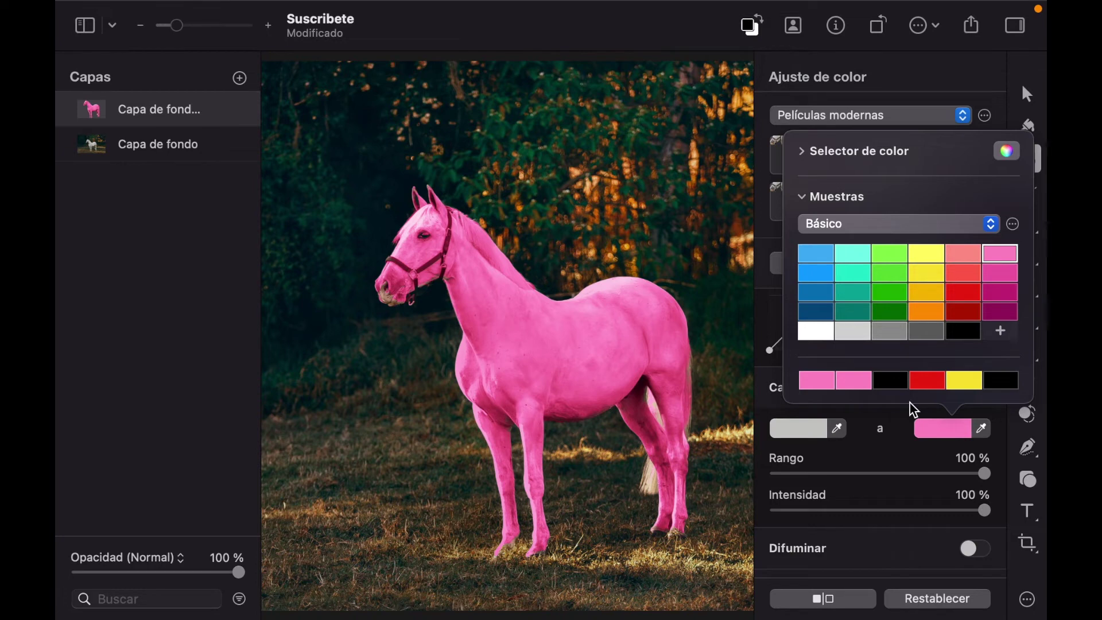
{"action": "left_click", "coordinate": [635, 350]}
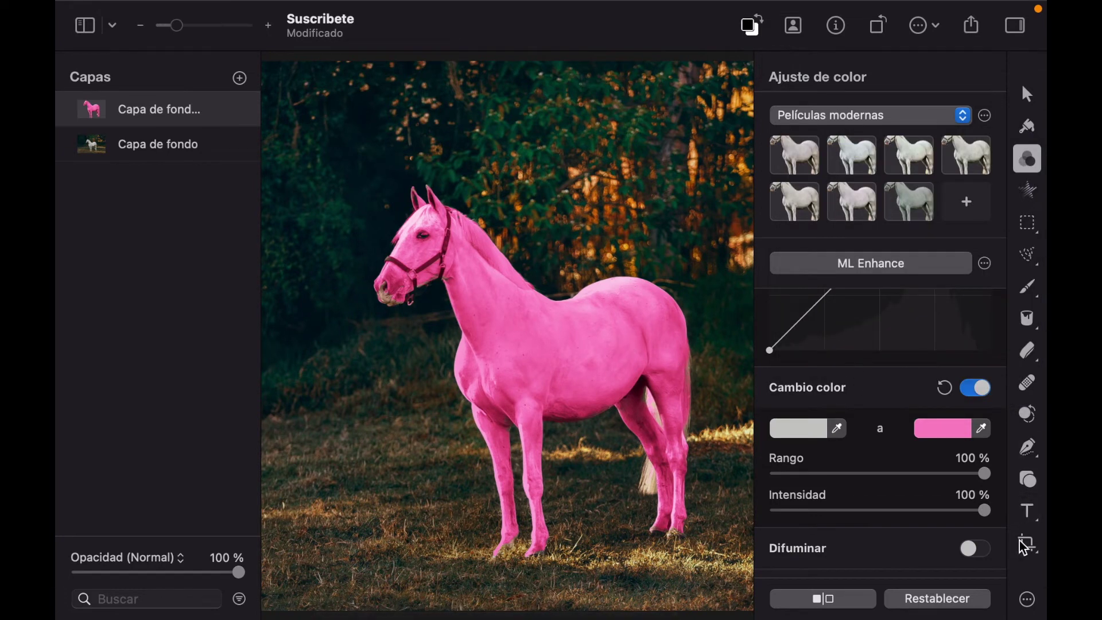
Step: Select the unrecoloured parts of the horse's muzzle and lower jaw edge with the Quick Selection tool
{"action": "left_click", "coordinate": [1028, 598]}
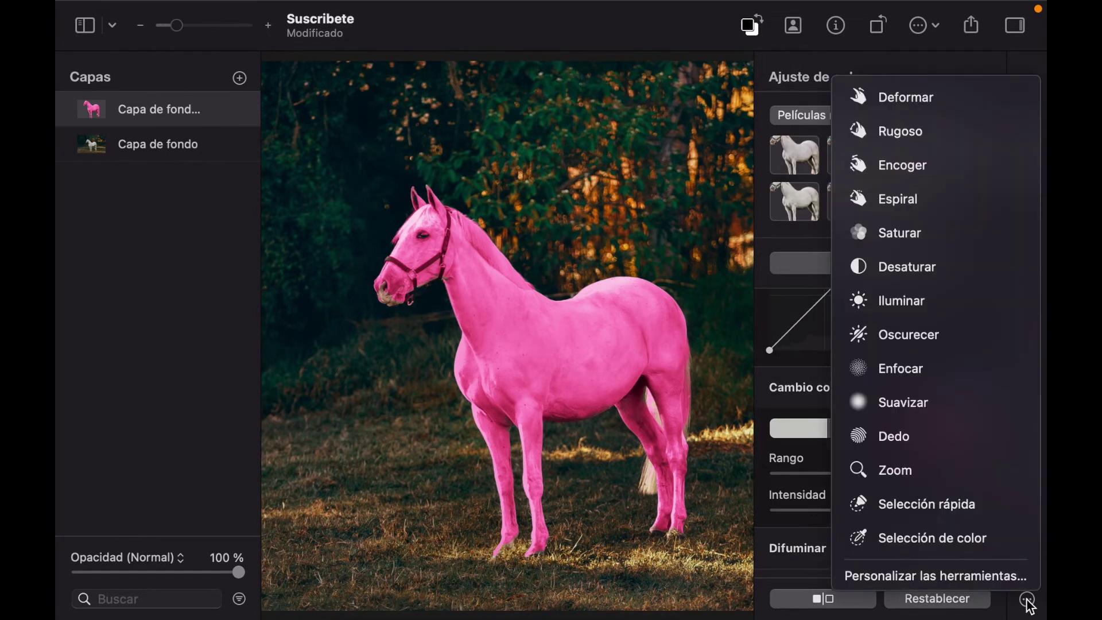
{"action": "left_click", "coordinate": [974, 517]}
{"action": "left_click_drag", "start_coordinate": [384, 288], "coordinate": [386, 292]}
{"action": "scroll", "coordinate": [386, 291], "scroll_direction": "up", "scroll_amount": 5}
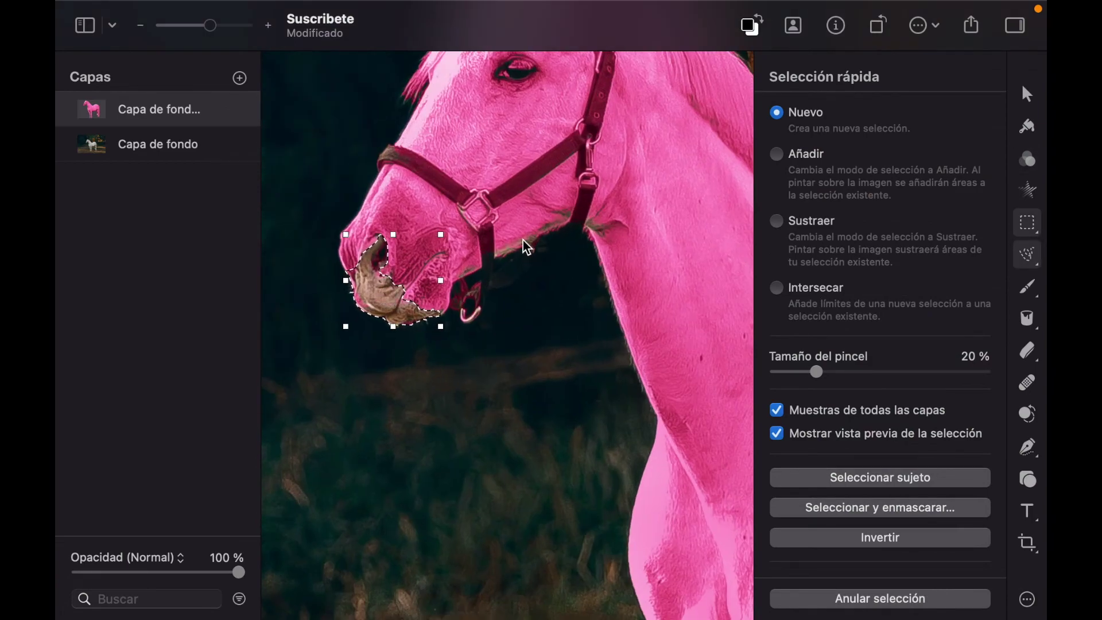
{"action": "mouse_move", "coordinate": [502, 252]}
{"action": "left_mouse_down"}
{"action": "mouse_move", "coordinate": [571, 213]}
{"action": "mouse_move", "coordinate": [590, 227]}
{"action": "left_mouse_up"}
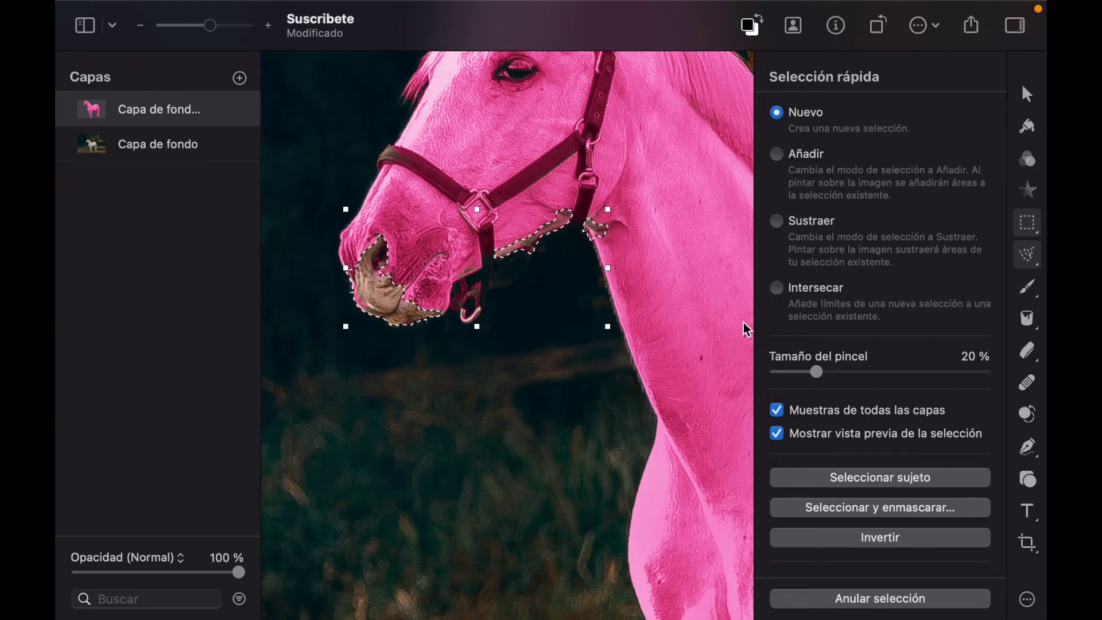
Step: Replace the brown tone sampled on the selected muzzle area with light pink using Cambio color, at 100% range
{"action": "left_click", "coordinate": [1027, 158]}
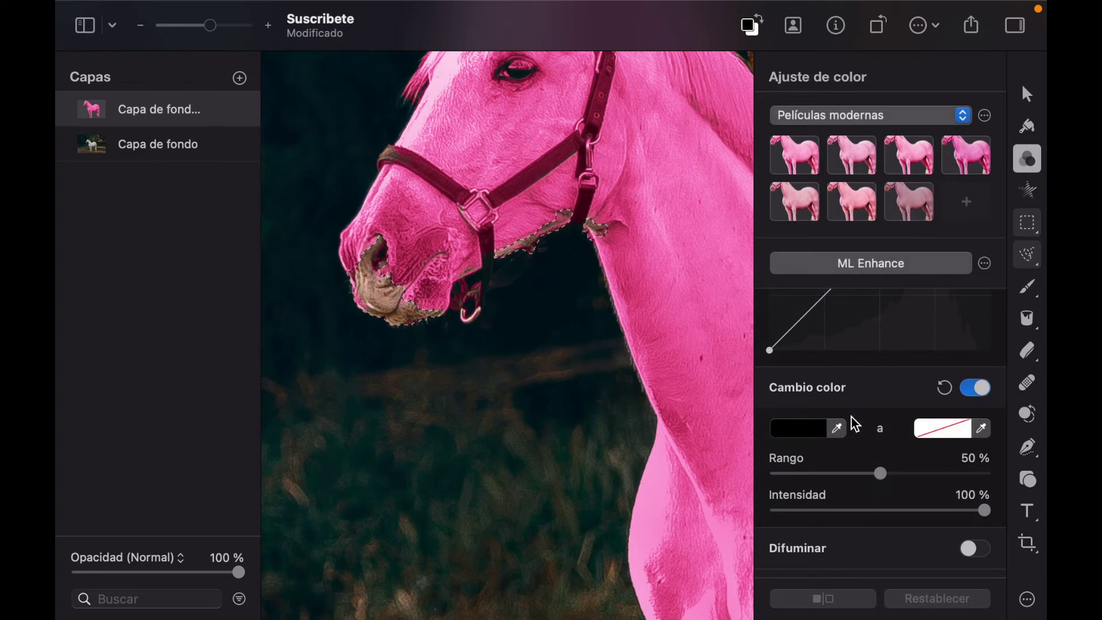
{"action": "left_click", "coordinate": [837, 428]}
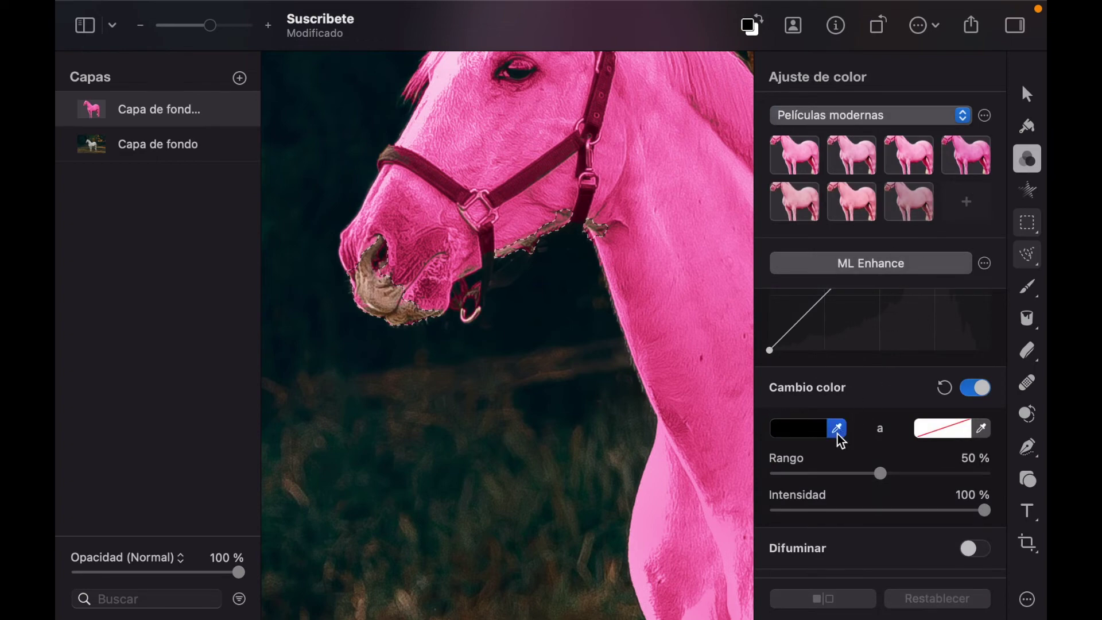
{"action": "left_click", "coordinate": [381, 299]}
{"action": "left_click", "coordinate": [951, 436]}
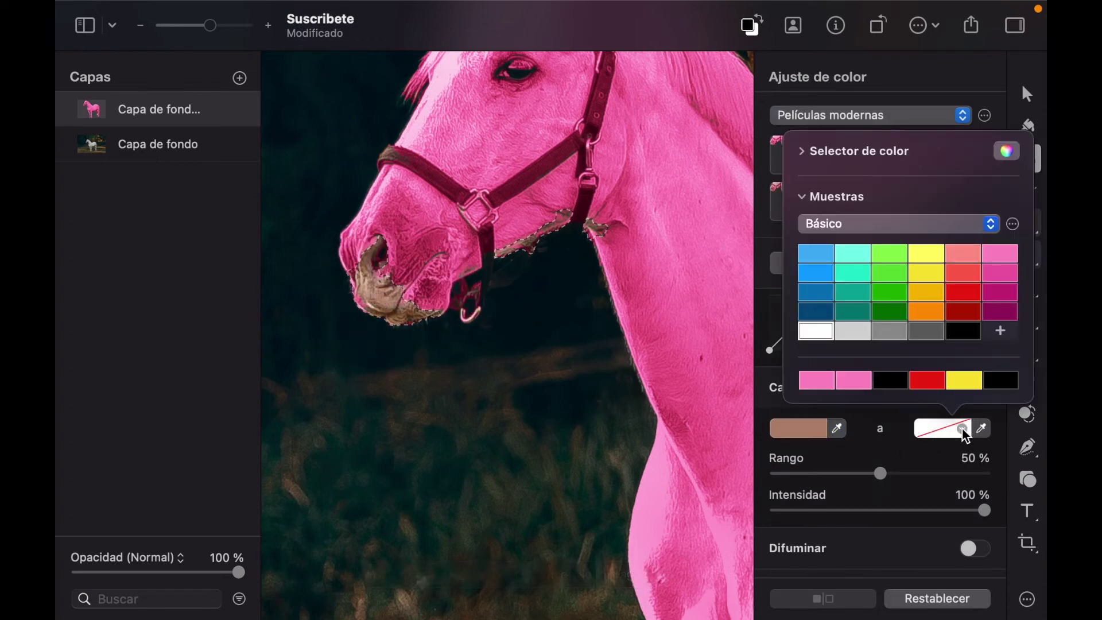
{"action": "left_click", "coordinate": [998, 256]}
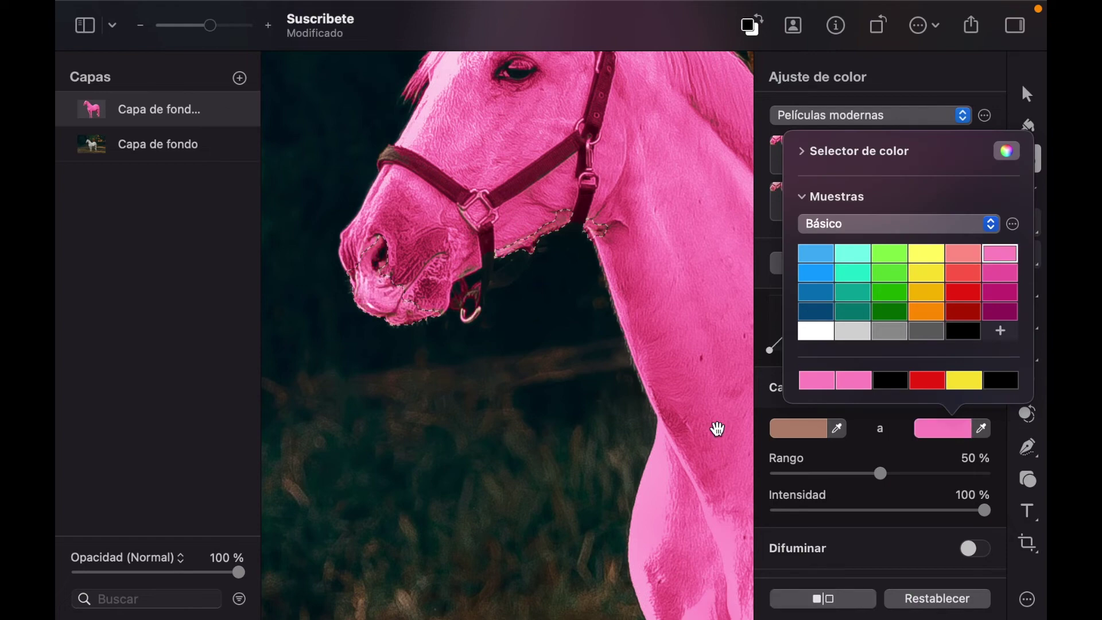
{"action": "left_click_drag", "start_coordinate": [878, 476], "coordinate": [1043, 480]}
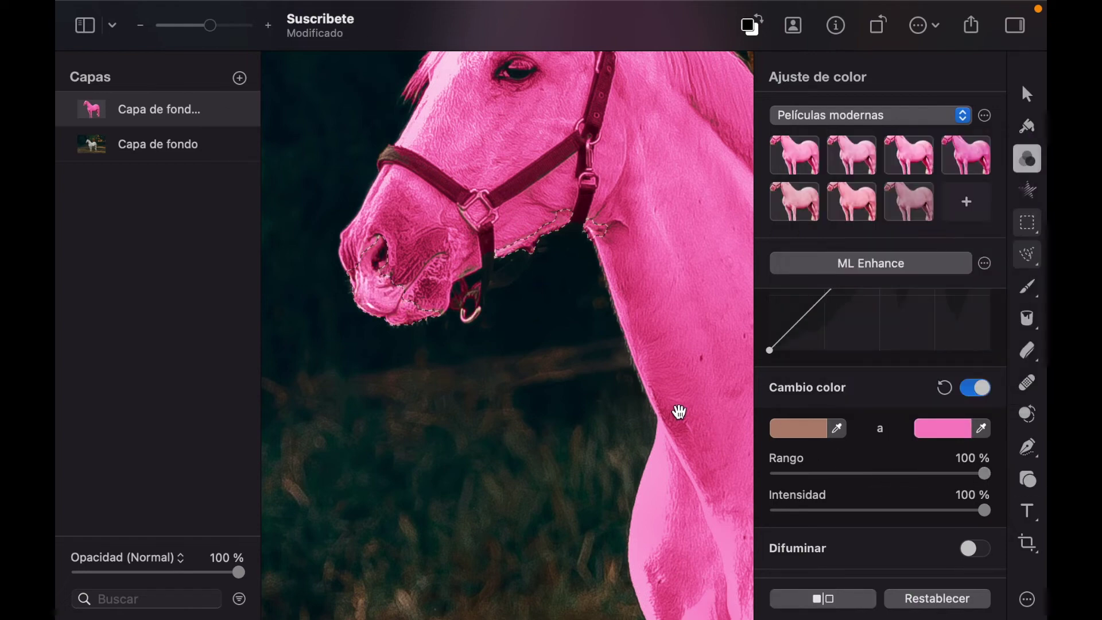
{"action": "scroll", "coordinate": [568, 509], "scroll_direction": "down", "scroll_amount": 3}
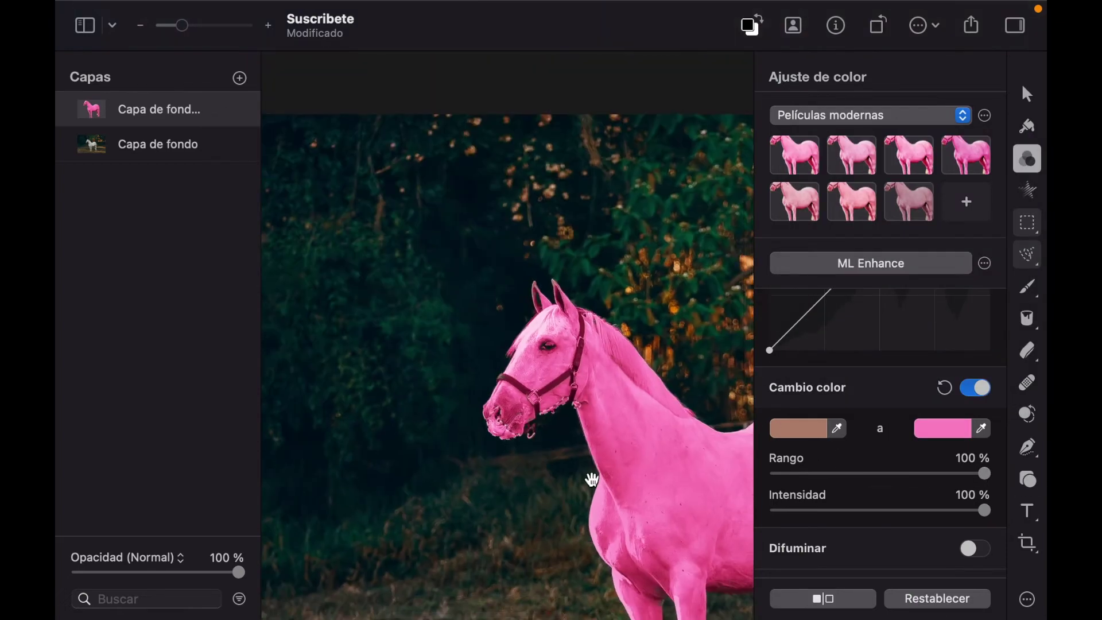
{"action": "scroll", "coordinate": [591, 480], "scroll_direction": "down", "scroll_amount": 2}
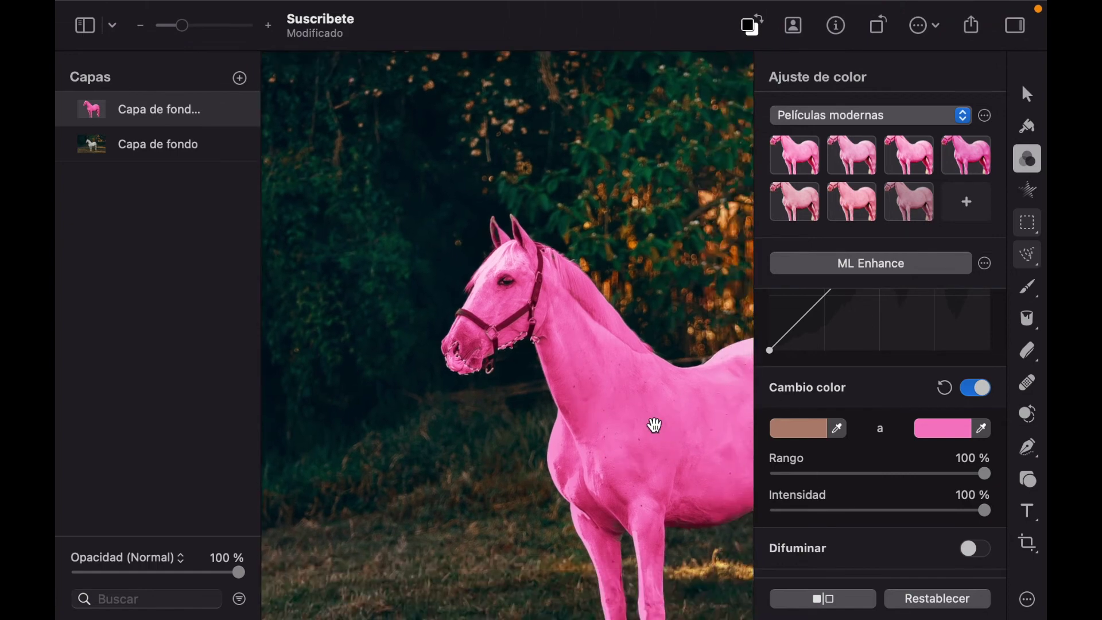
{"action": "right_click", "coordinate": [657, 428]}
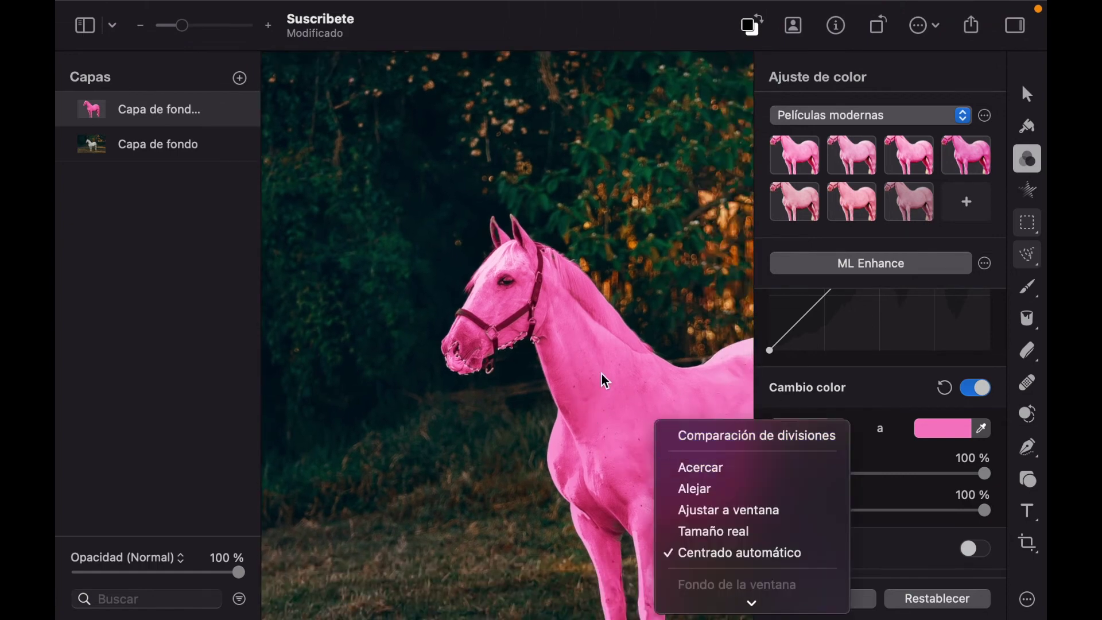
{"action": "left_click", "coordinate": [1027, 159]}
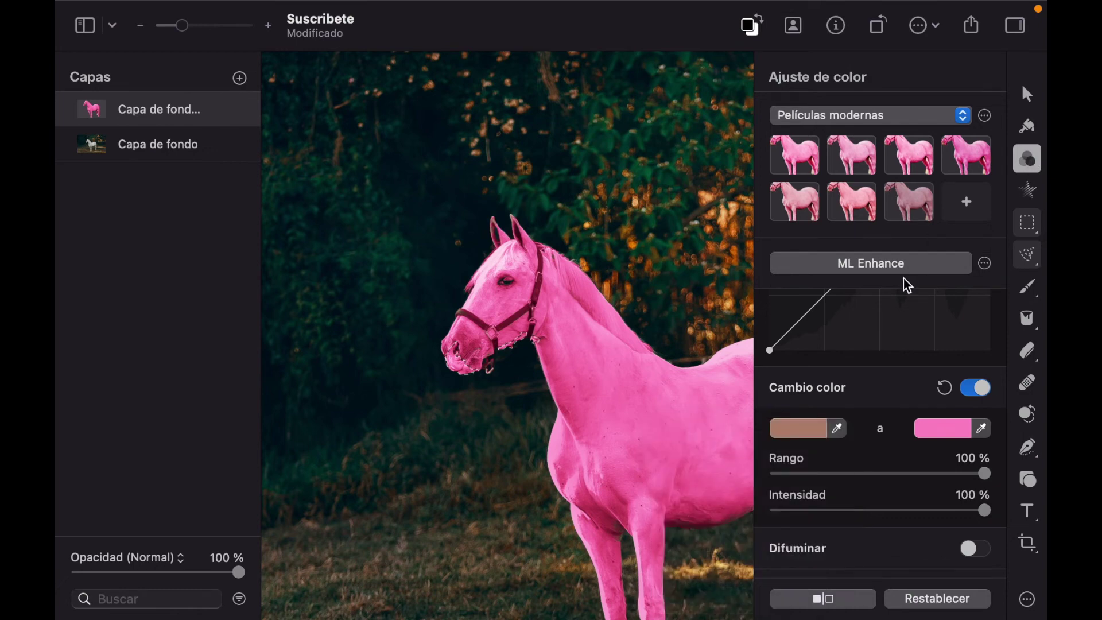
Step: Add the unrecoloured tail parts below, between and behind the horse's hind legs to the selection with the Quick Selection tool
{"action": "scroll", "coordinate": [695, 396], "scroll_direction": "down", "scroll_amount": 5}
{"action": "scroll", "coordinate": [696, 396], "scroll_direction": "right", "scroll_amount": 5}
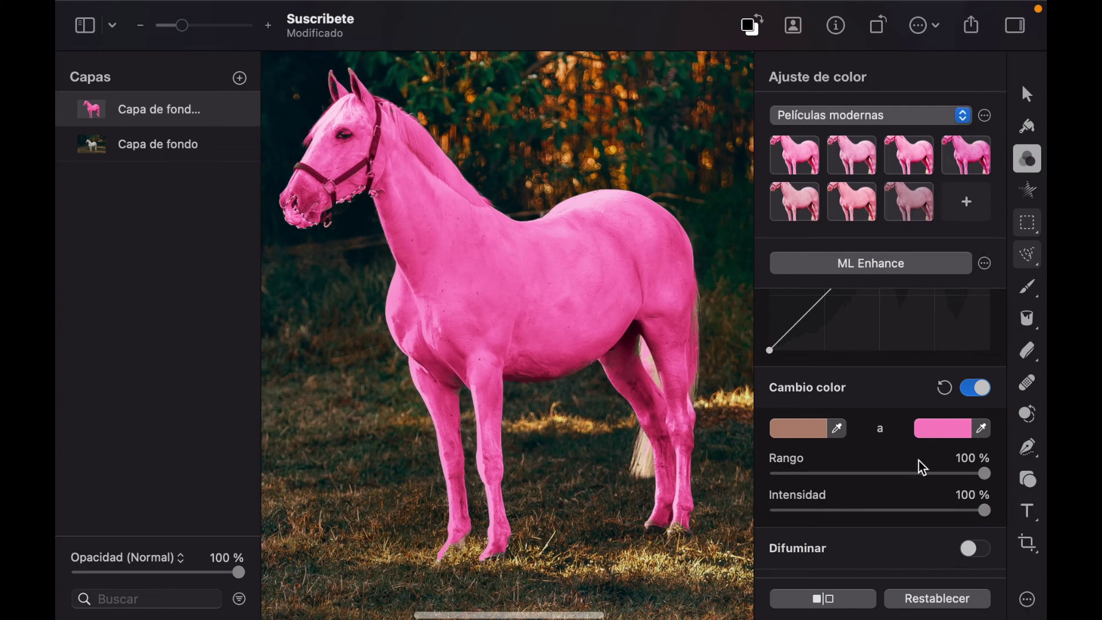
{"action": "left_click", "coordinate": [1028, 599]}
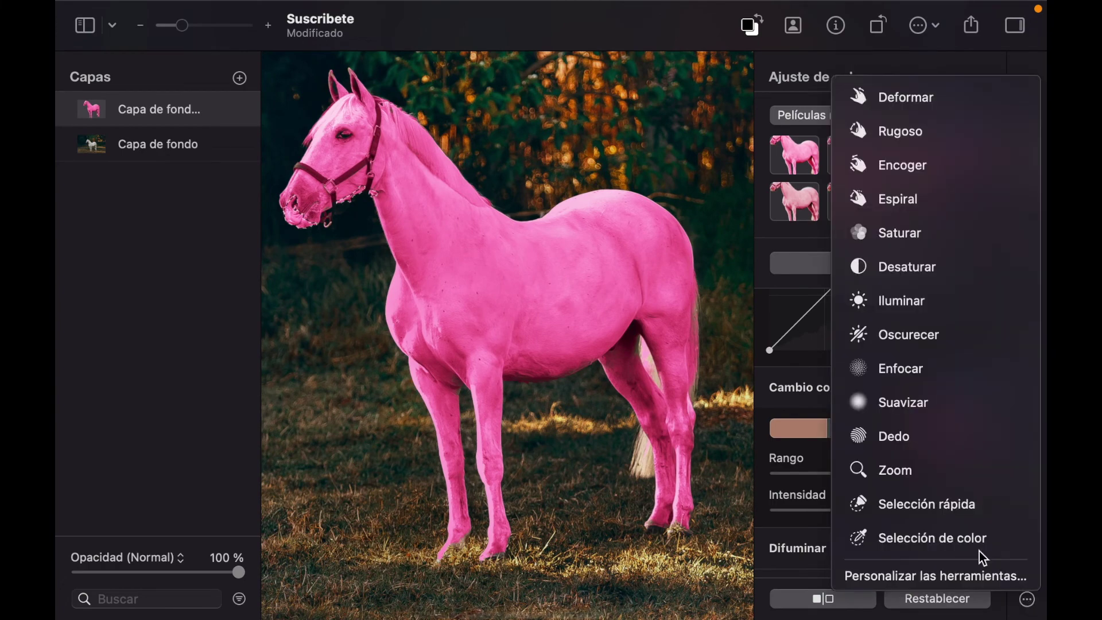
{"action": "left_click", "coordinate": [965, 505]}
{"action": "left_click_drag", "start_coordinate": [646, 462], "coordinate": [642, 453]}
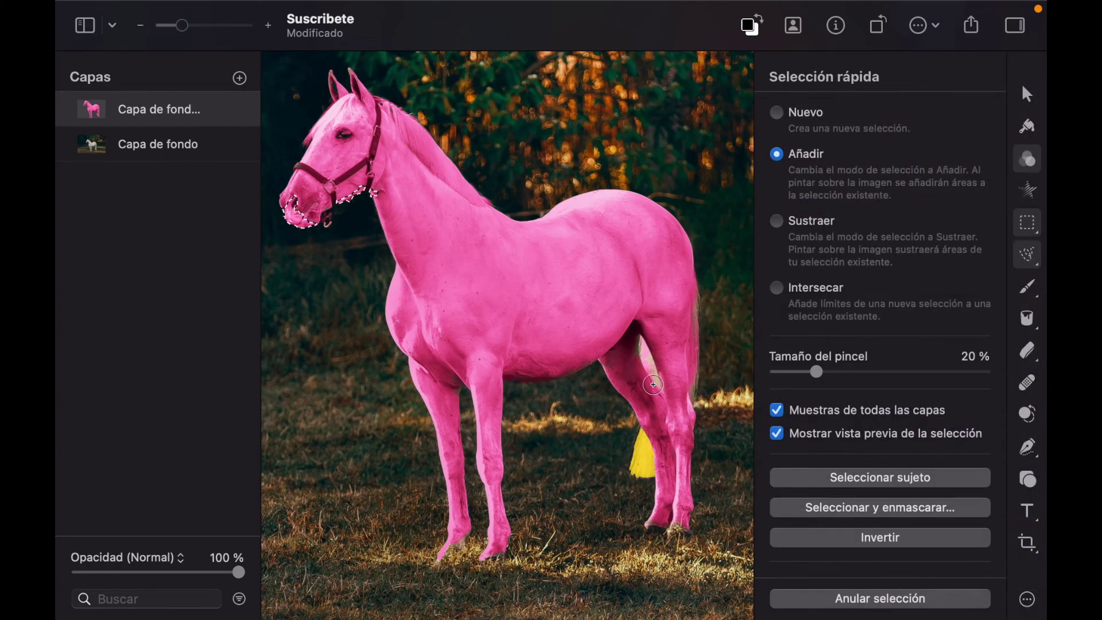
{"action": "left_click_drag", "start_coordinate": [646, 344], "coordinate": [655, 381]}
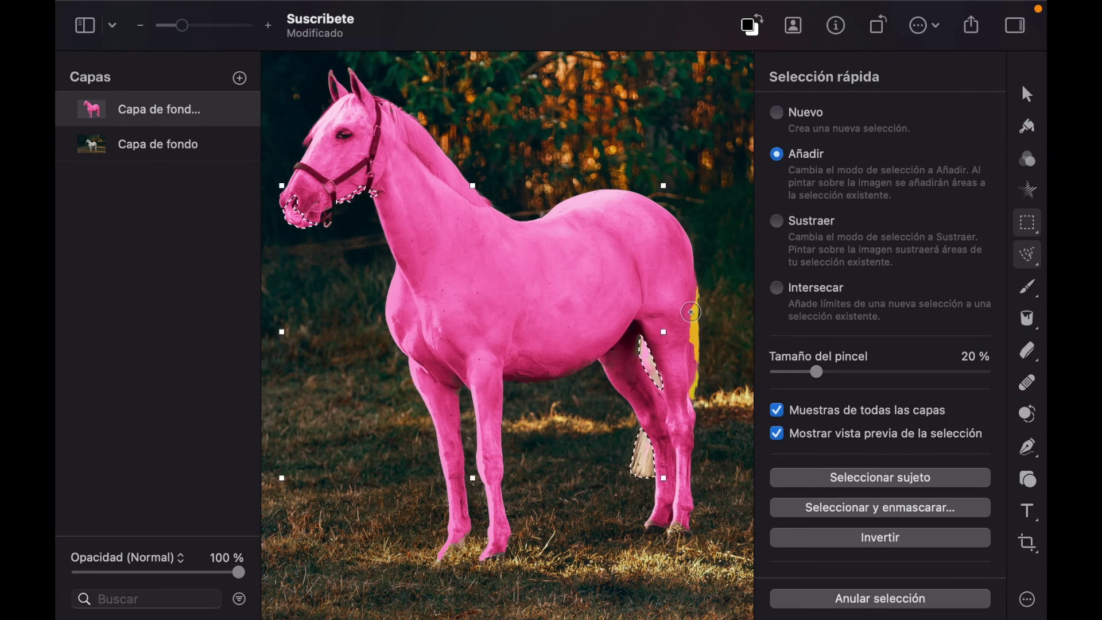
{"action": "left_click_drag", "start_coordinate": [686, 287], "coordinate": [696, 339]}
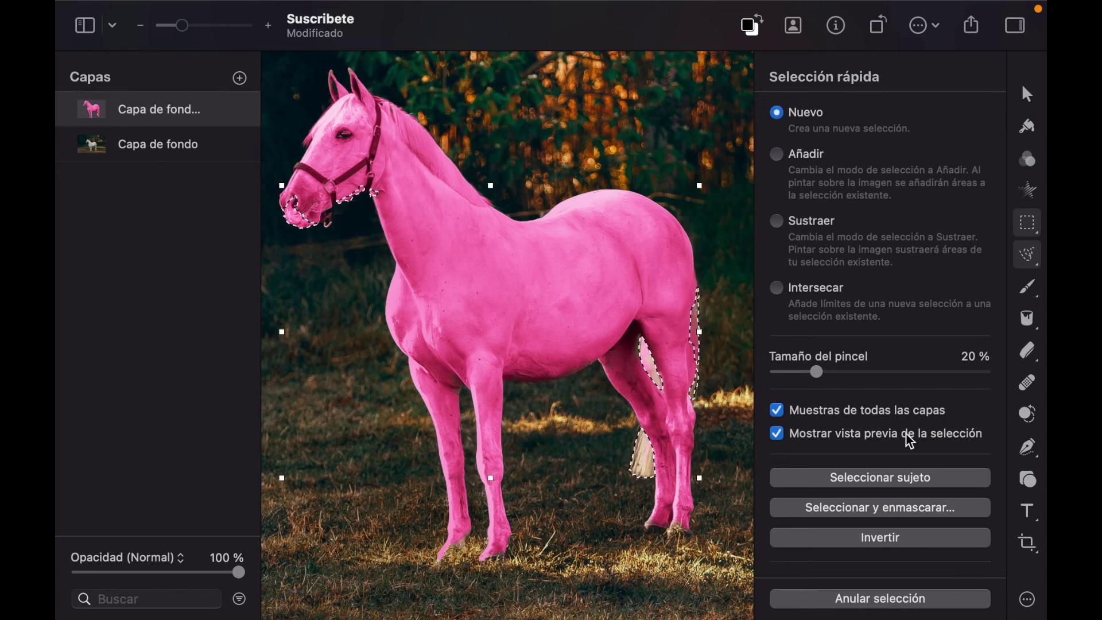
Step: Replace the cream tone sampled on the horse's tail with light pink using Cambio color, at 100% range and 41% intensity
{"action": "left_click", "coordinate": [1027, 159]}
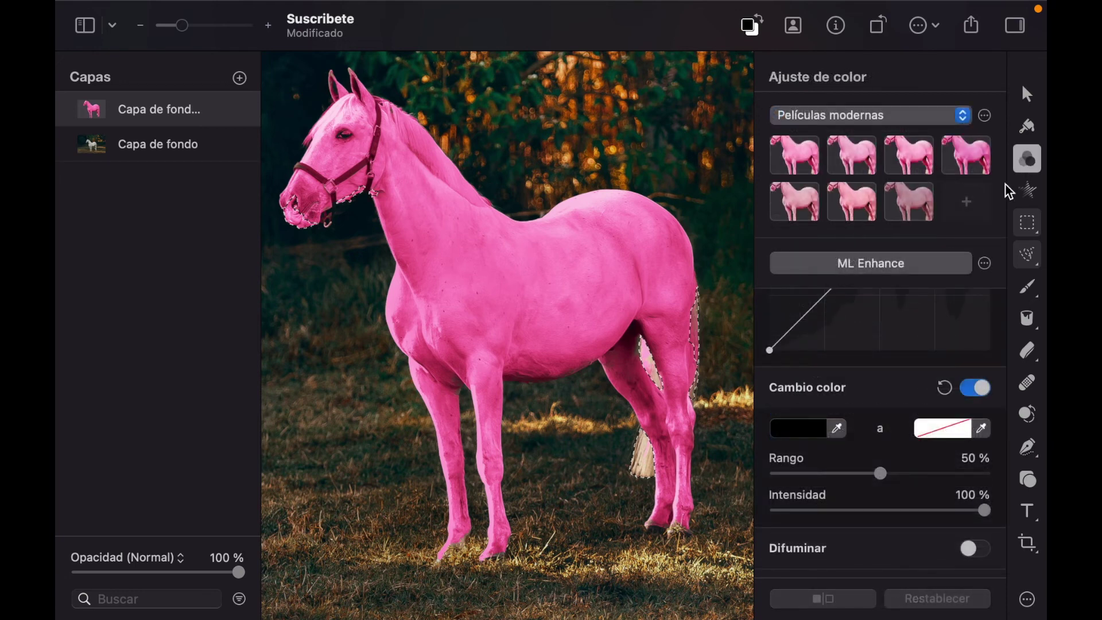
{"action": "left_click", "coordinate": [837, 428]}
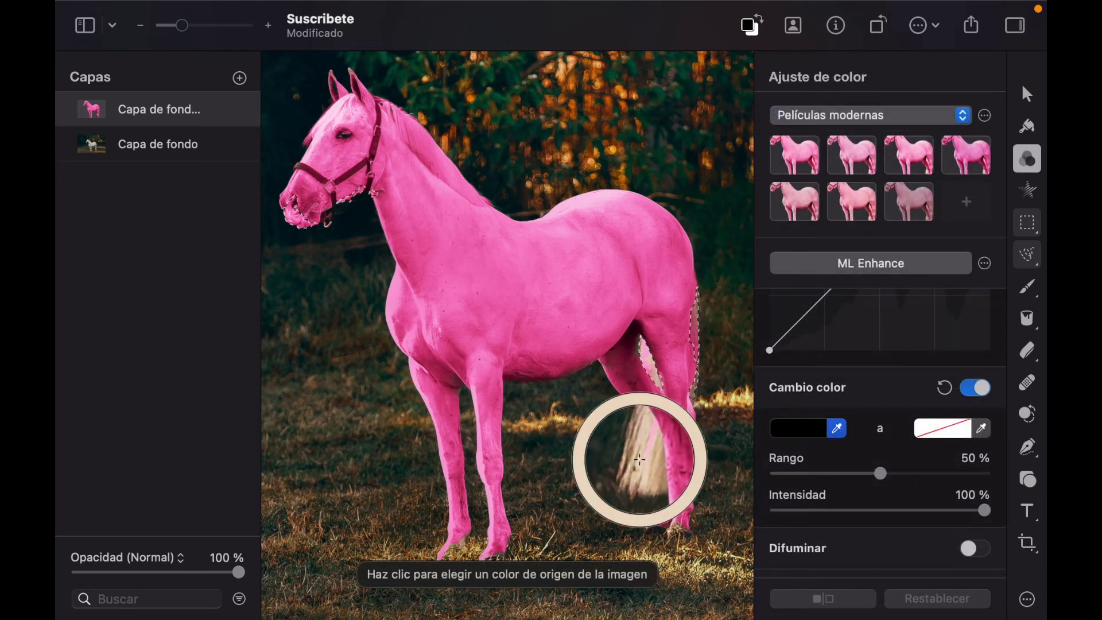
{"action": "left_click", "coordinate": [639, 459]}
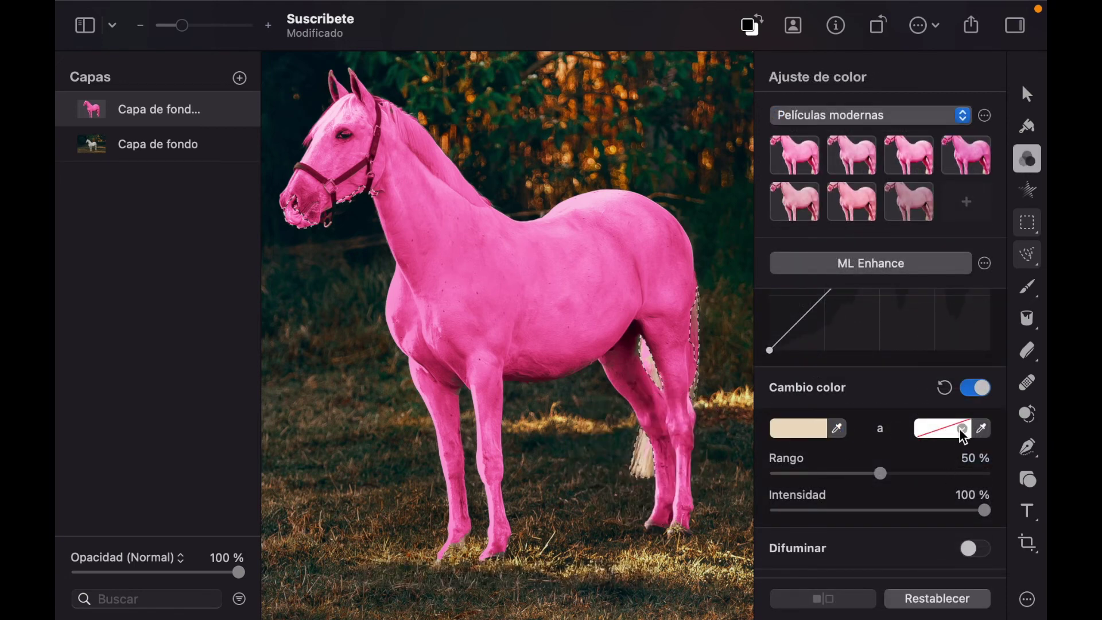
{"action": "left_click", "coordinate": [964, 428]}
{"action": "left_click", "coordinate": [1001, 253]}
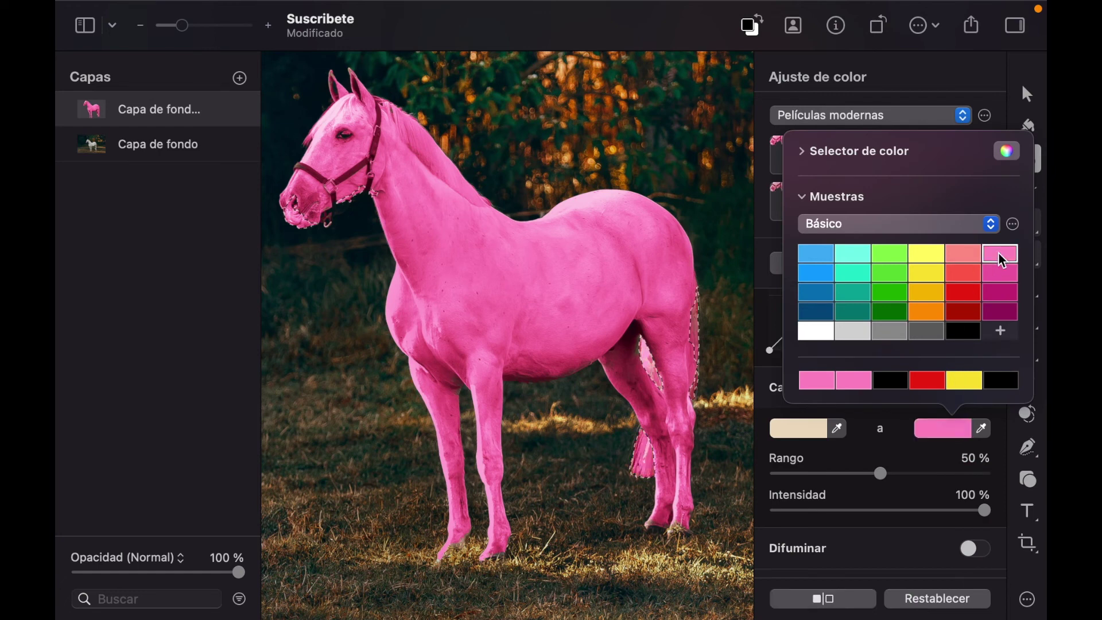
{"action": "left_click_drag", "start_coordinate": [876, 476], "coordinate": [1039, 469]}
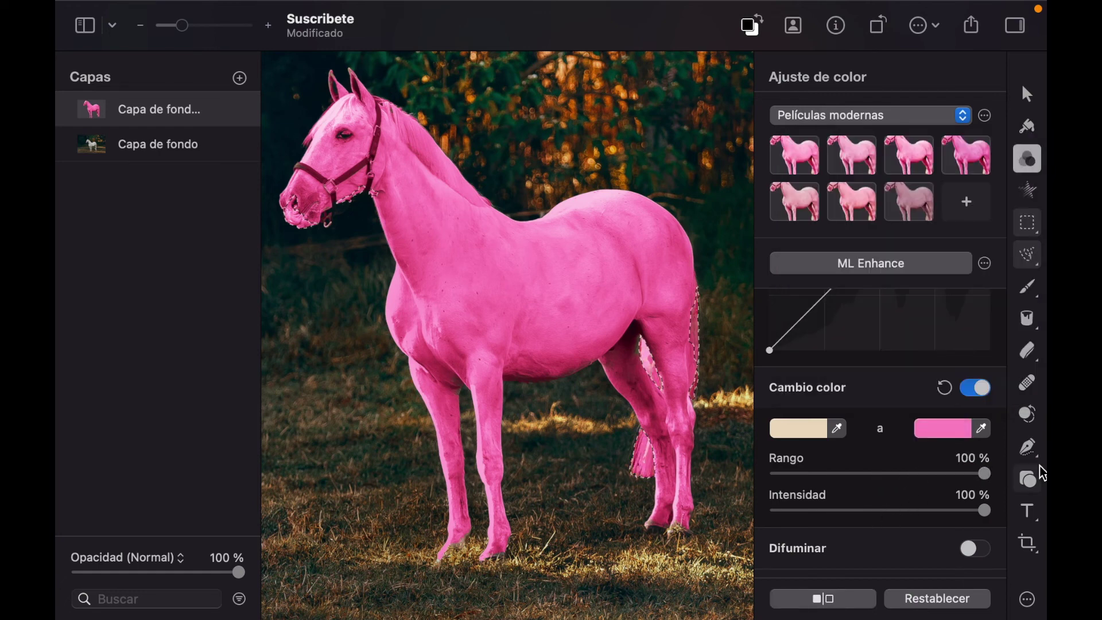
{"action": "left_click_drag", "start_coordinate": [983, 514], "coordinate": [862, 510]}
{"action": "scroll", "coordinate": [648, 436], "scroll_direction": "down", "scroll_amount": 3}
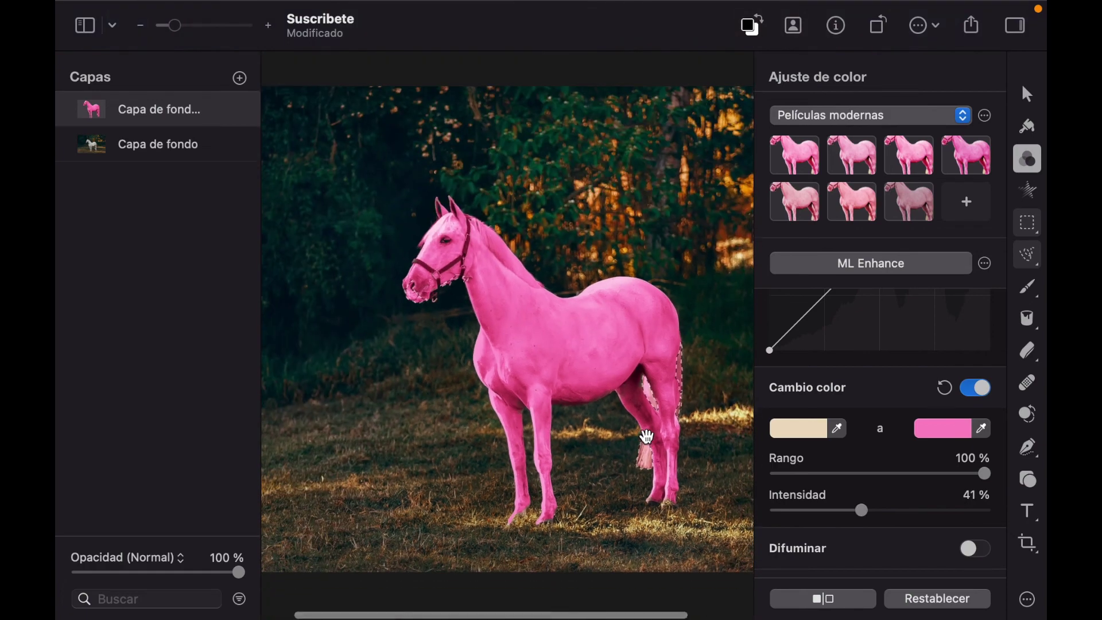
Step: Deselect the recoloured muzzle, jaw and tail areas and view the whole image
{"action": "left_click", "coordinate": [1028, 223]}
{"action": "right_click", "coordinate": [604, 366]}
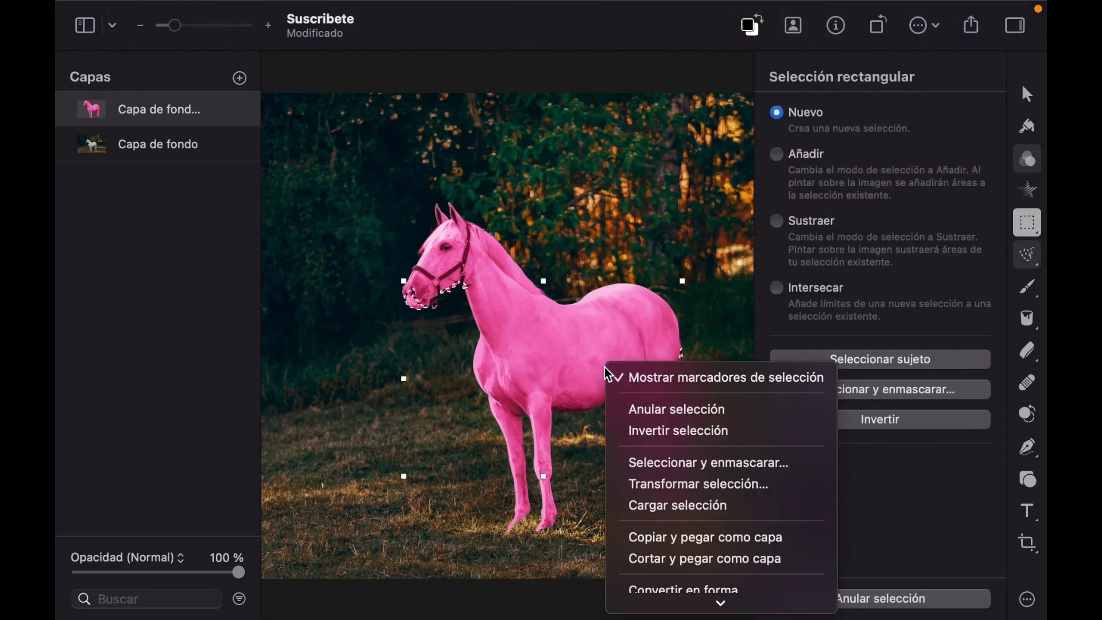
{"action": "left_click", "coordinate": [647, 408]}
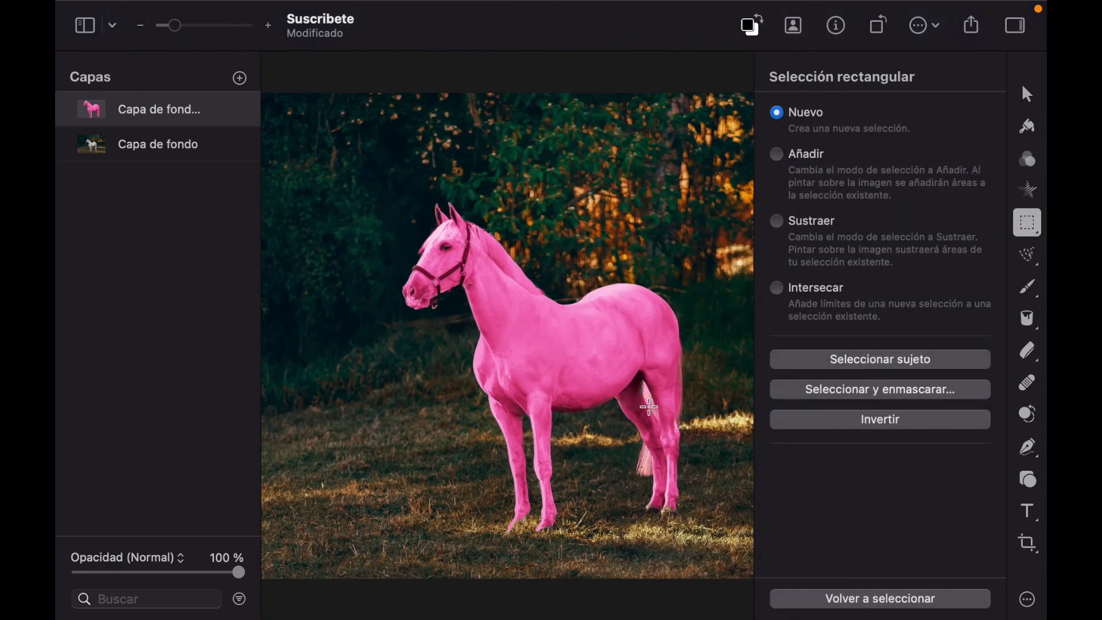
{"action": "scroll", "coordinate": [648, 407], "scroll_direction": "down", "scroll_amount": 3}
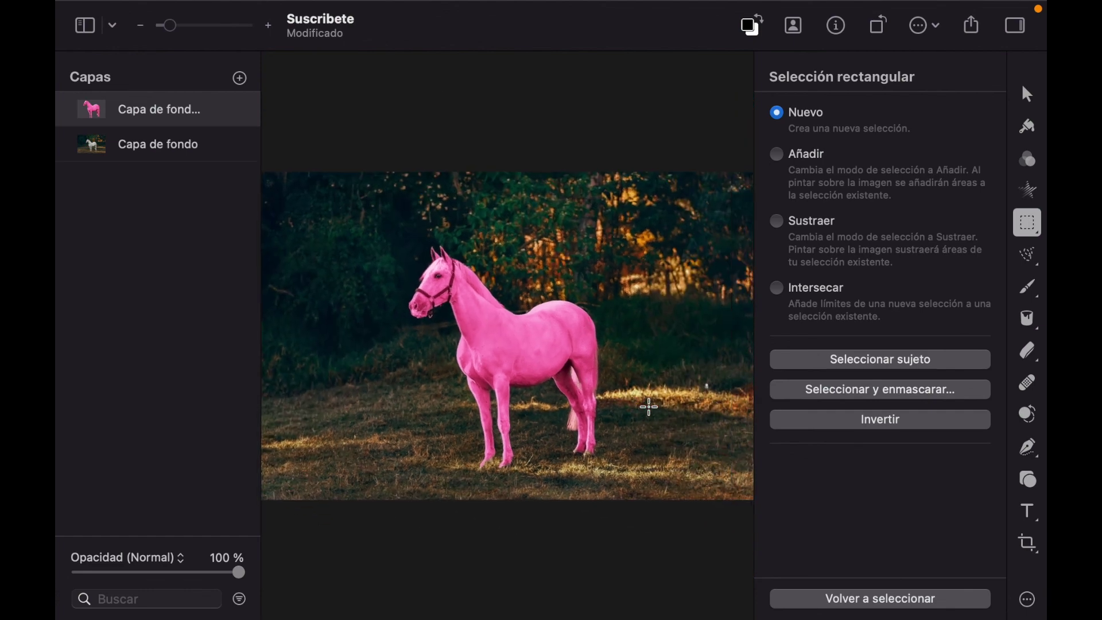